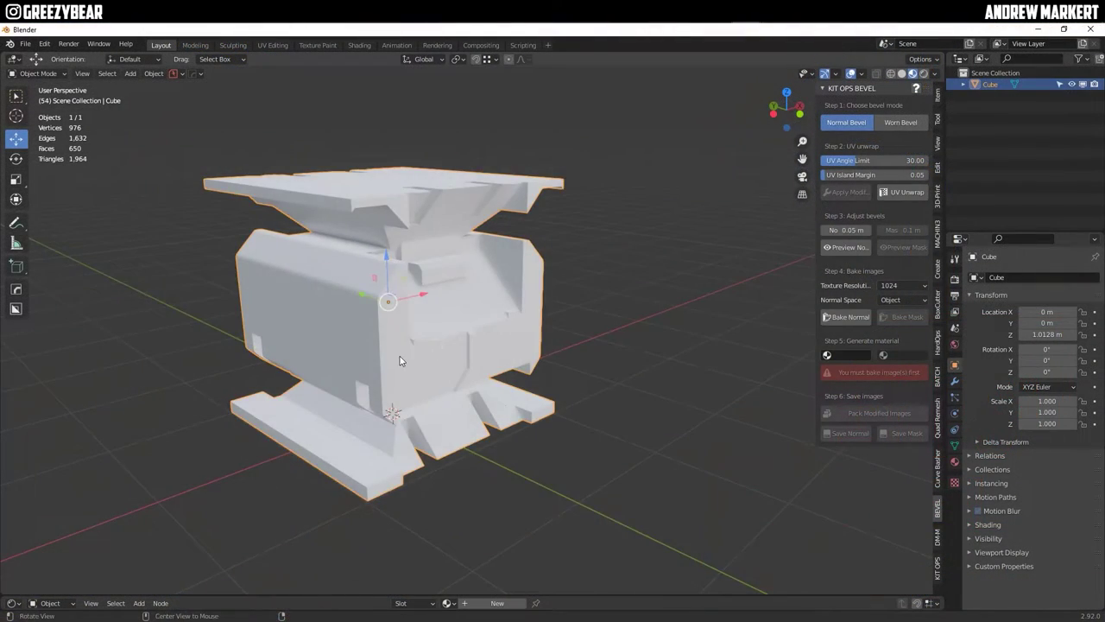
Expand the cube's Normals settings to check its auto smooth angle and set the UV angle limit to 60.
middle_click_drag(399, 360, 427, 357)
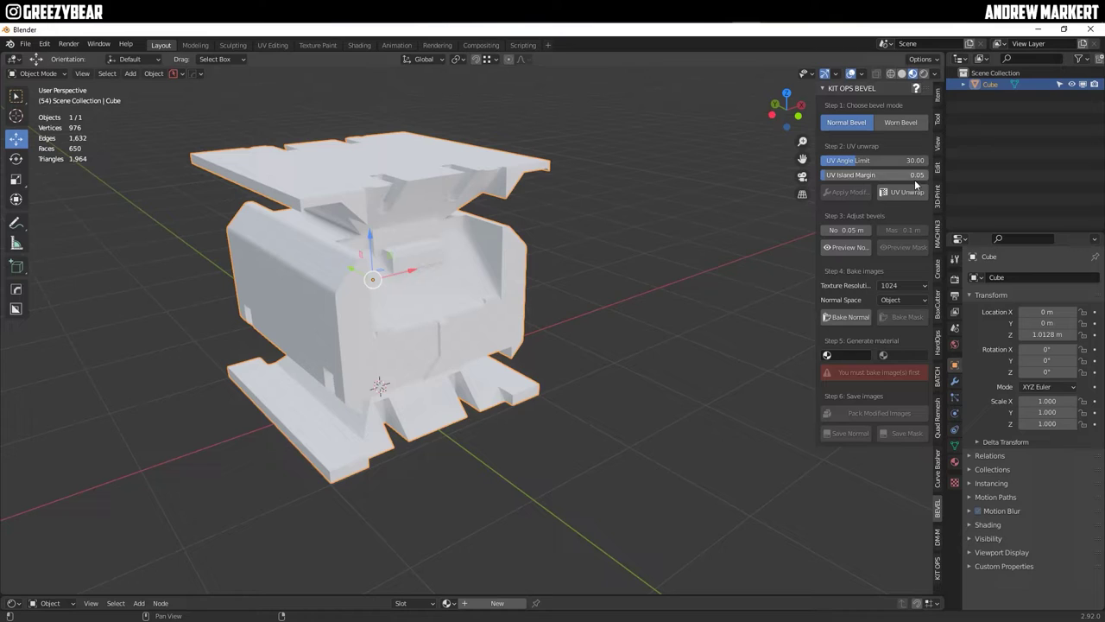
left_click(955, 445)
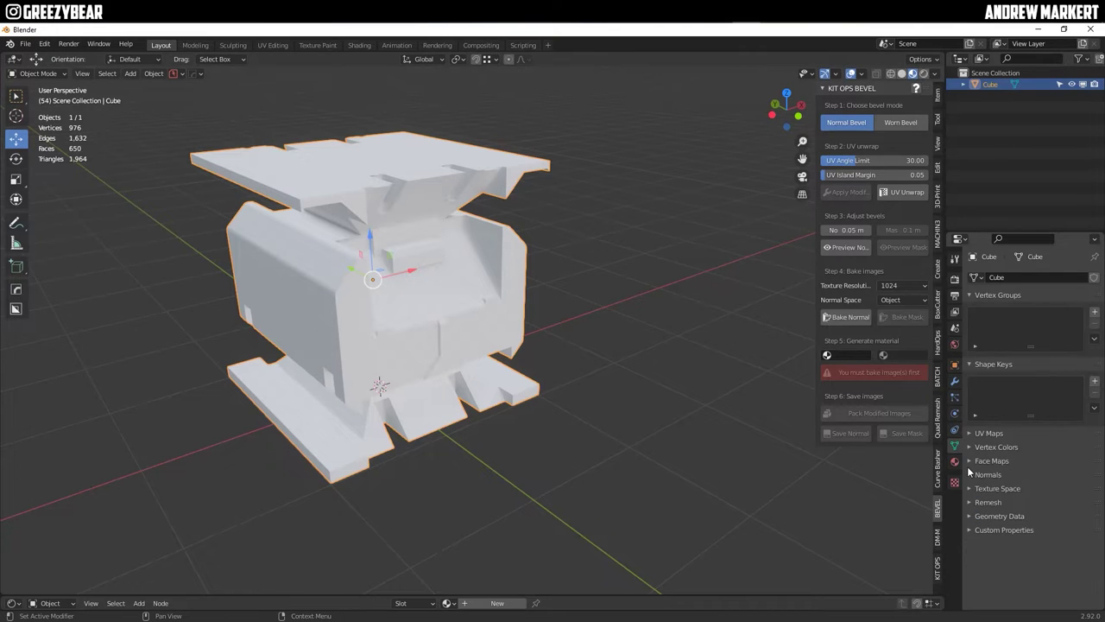
left_click(968, 474)
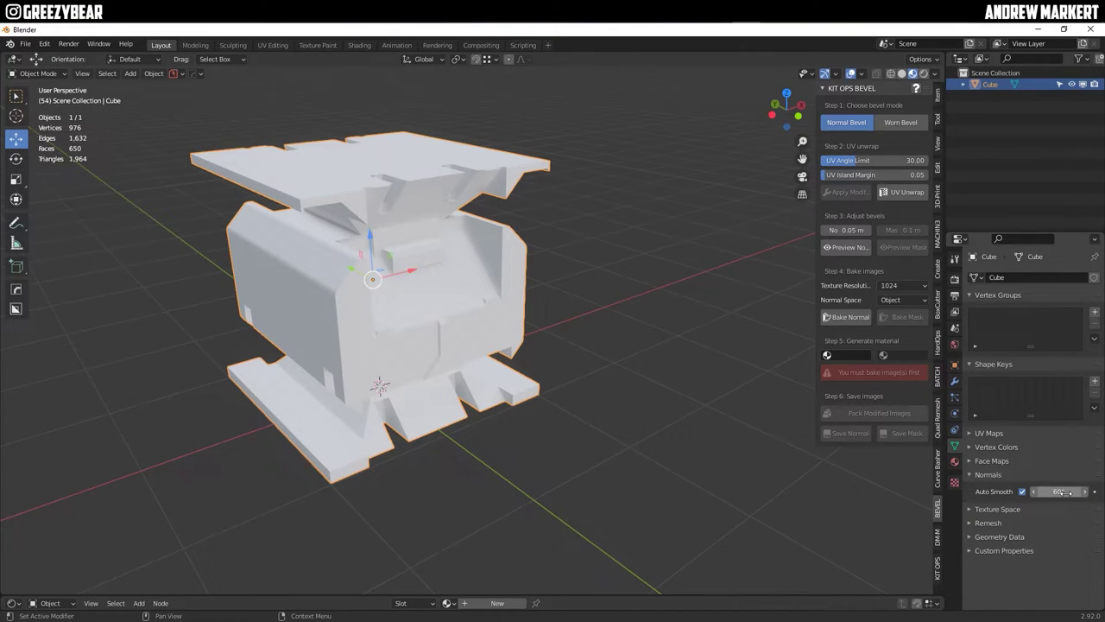
left_click(903, 160)
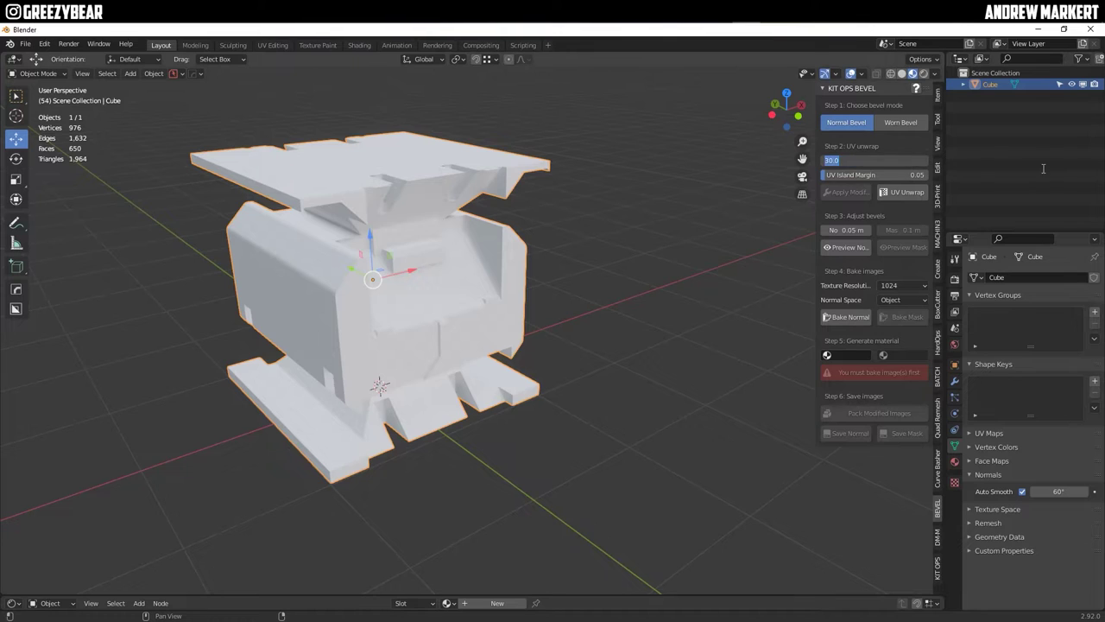
type("60")
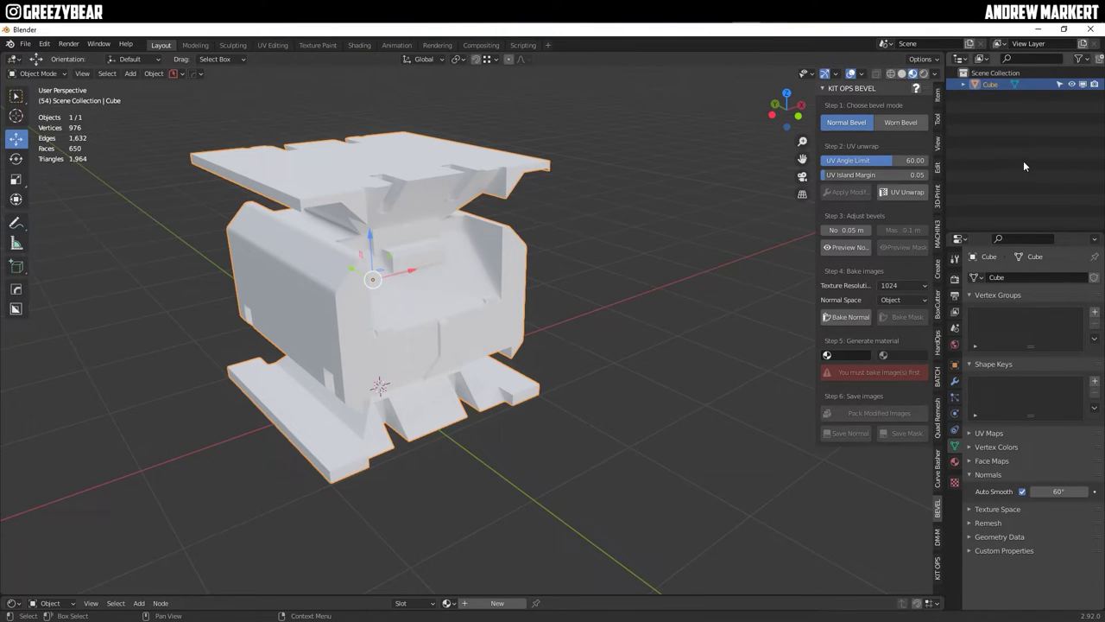
key("Return")
Set the UV island margin to 0.03 and UV unwrap the cube.
left_click(911, 175)
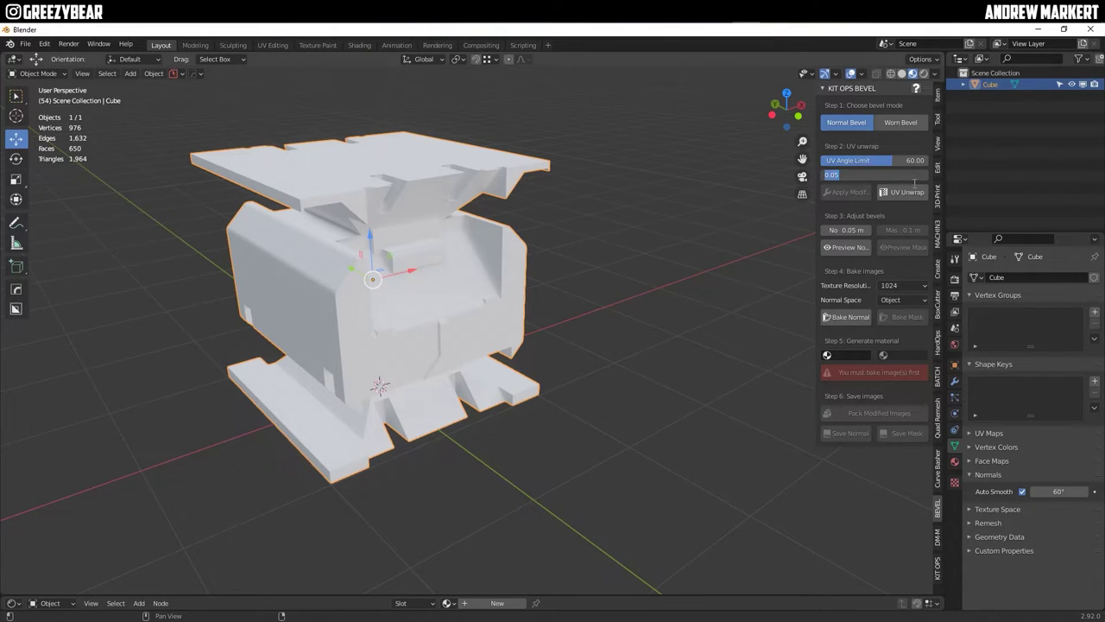
type("0.03")
key("Return")
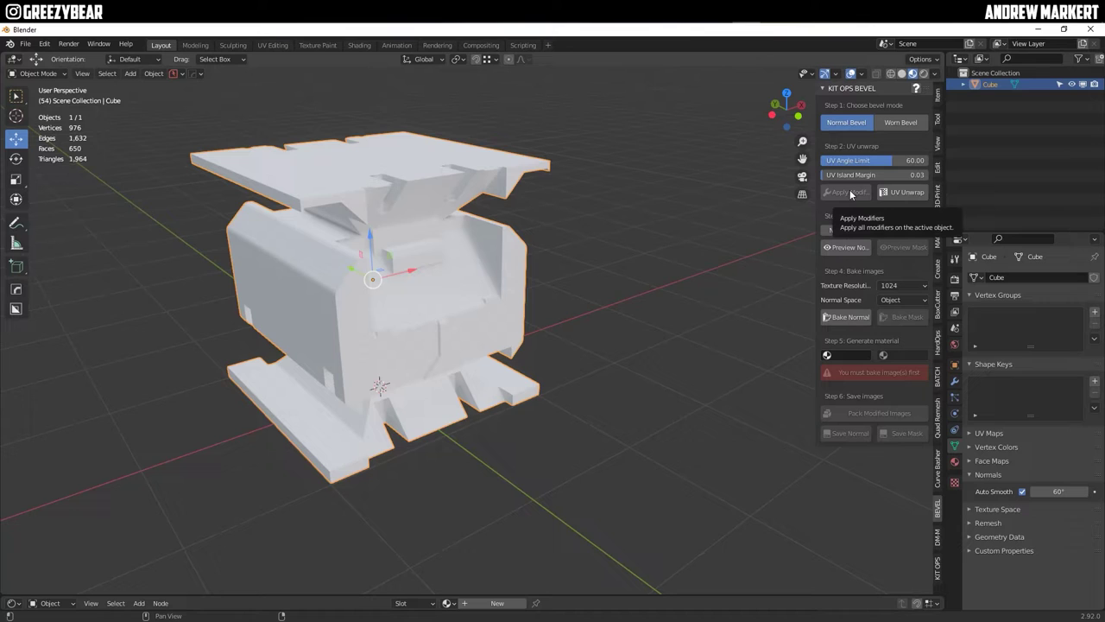
left_click(904, 194)
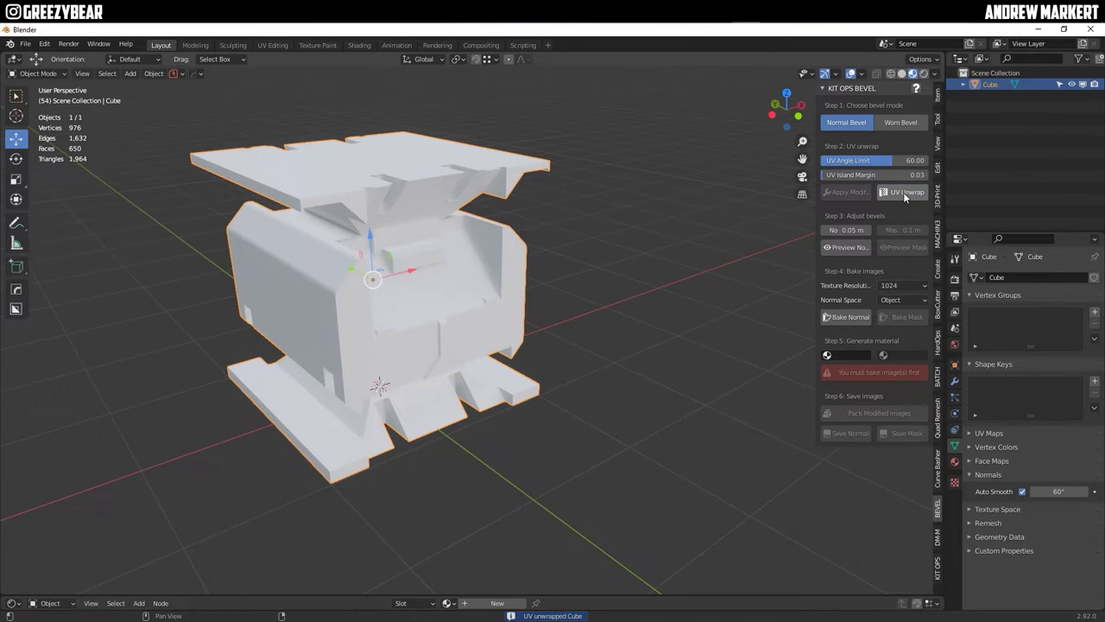
Examine the cube's unwrapped UV layout in the UV Editing workspace and return to the Layout workspace.
left_click(272, 45)
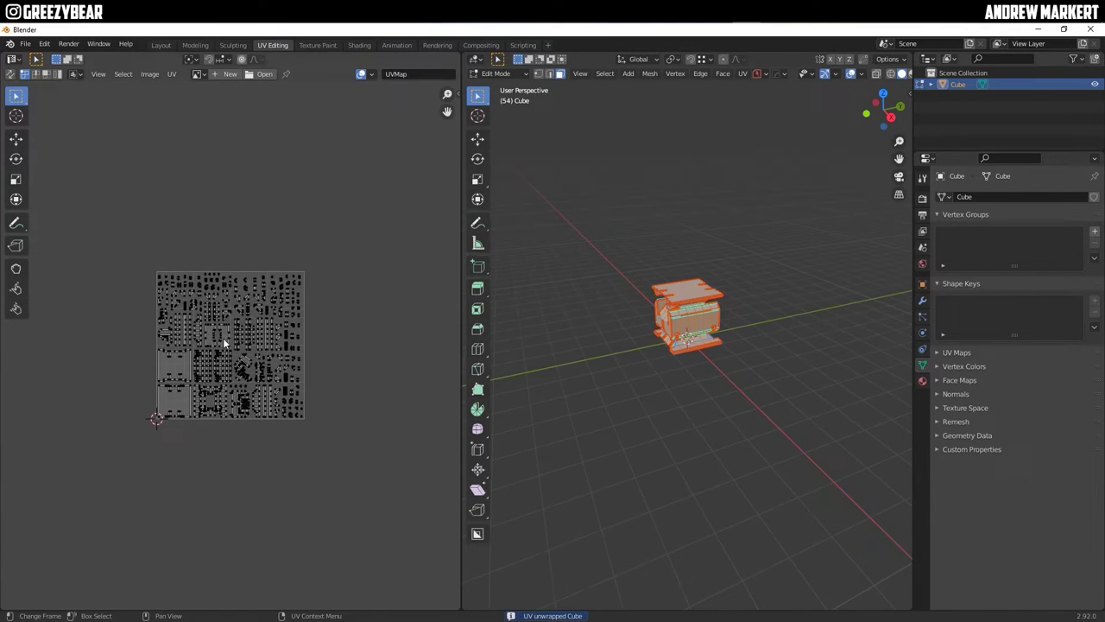
scroll(218, 340, "up", 4)
middle_click_drag(218, 339, 253, 339)
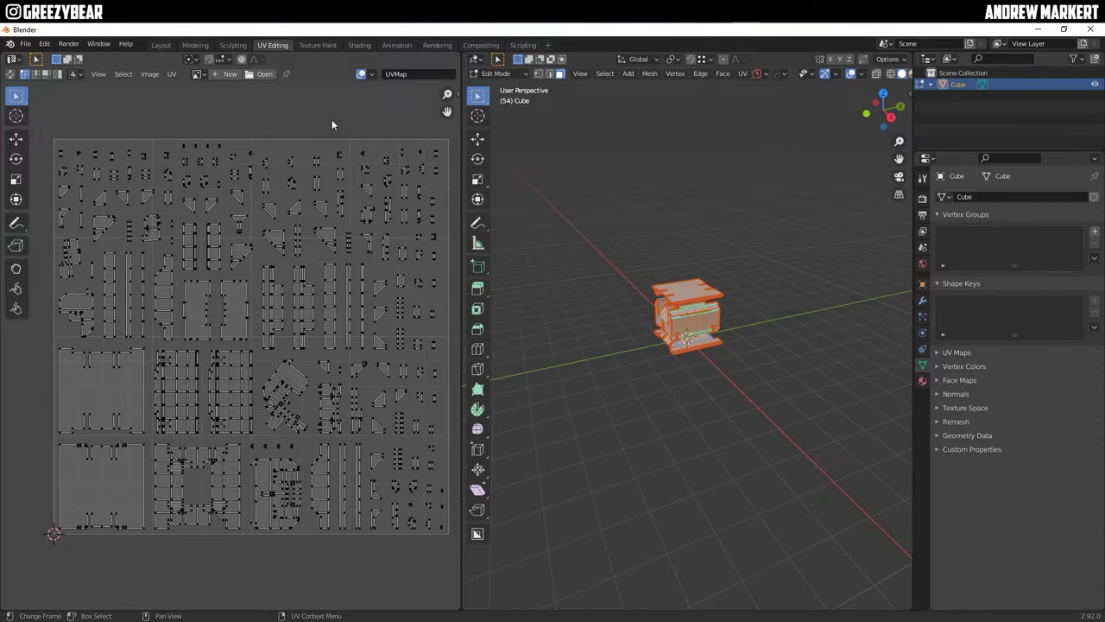
left_click(161, 45)
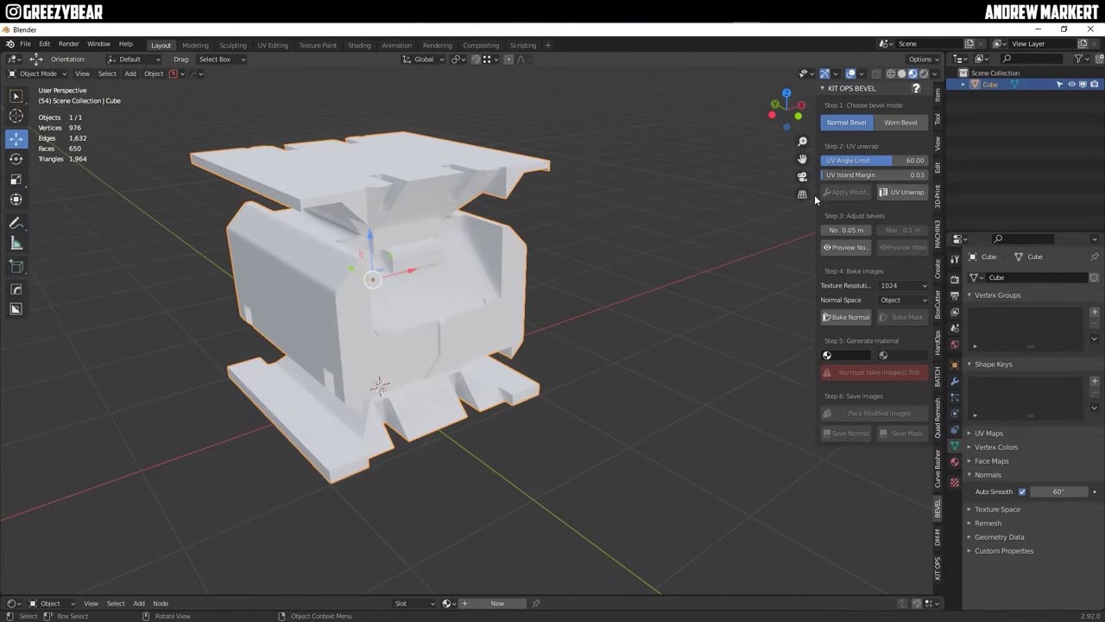
Set the normal bevel to 0.02 m and bake the normal map at a texture resolution of 4096.
left_click(852, 234)
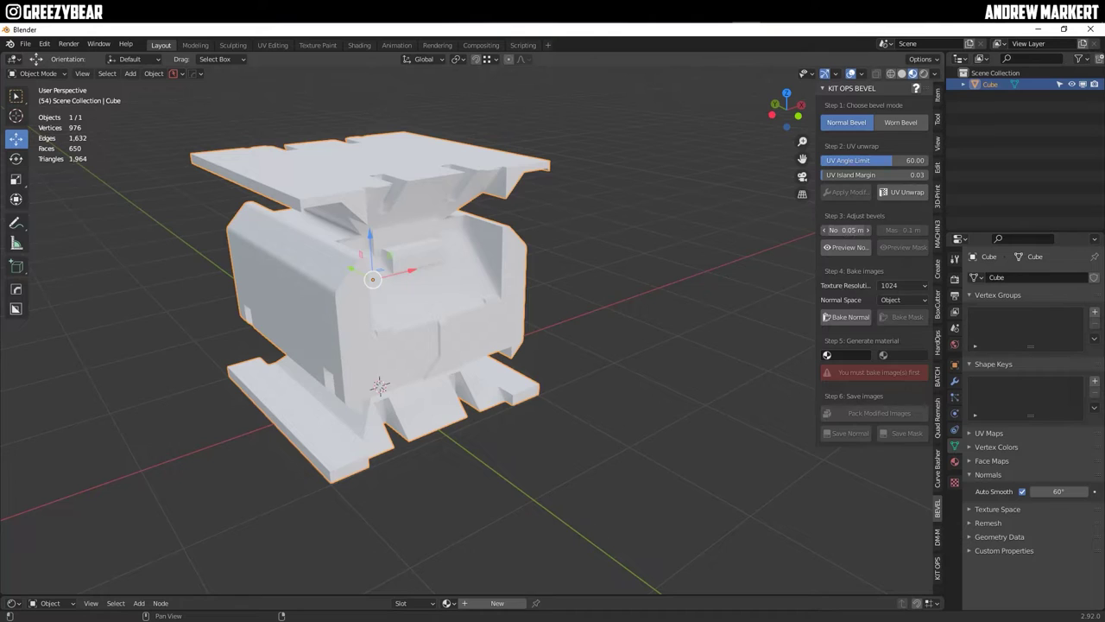
key("BackSpace")
left_click(898, 286)
left_click(899, 348)
left_click(844, 318)
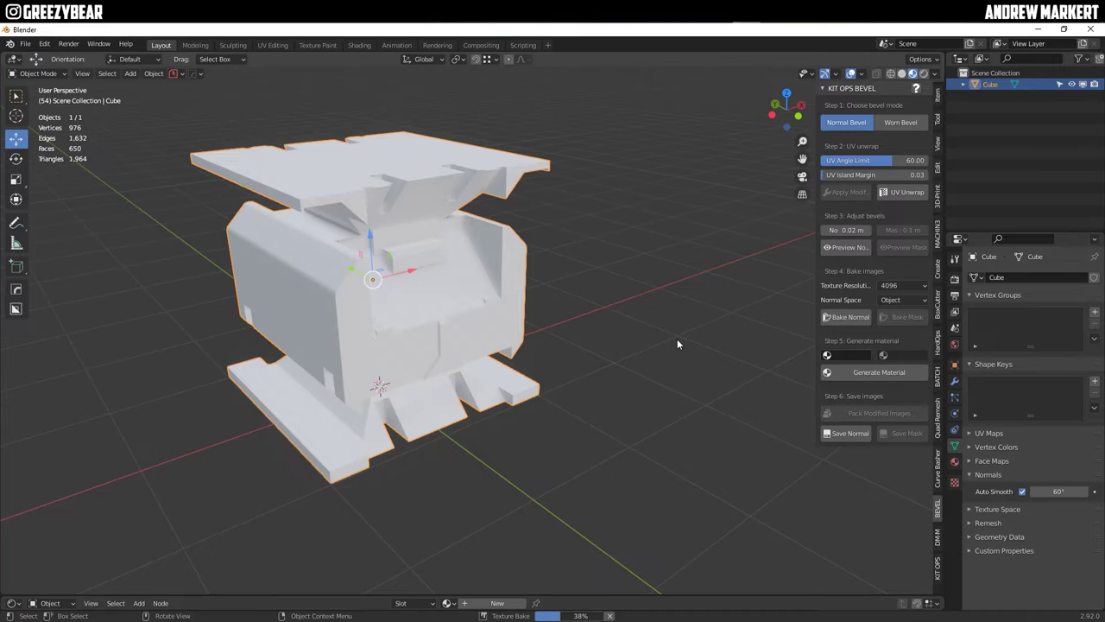
Generate the normal bevel material for the cube and pack the modified images.
left_click(855, 372)
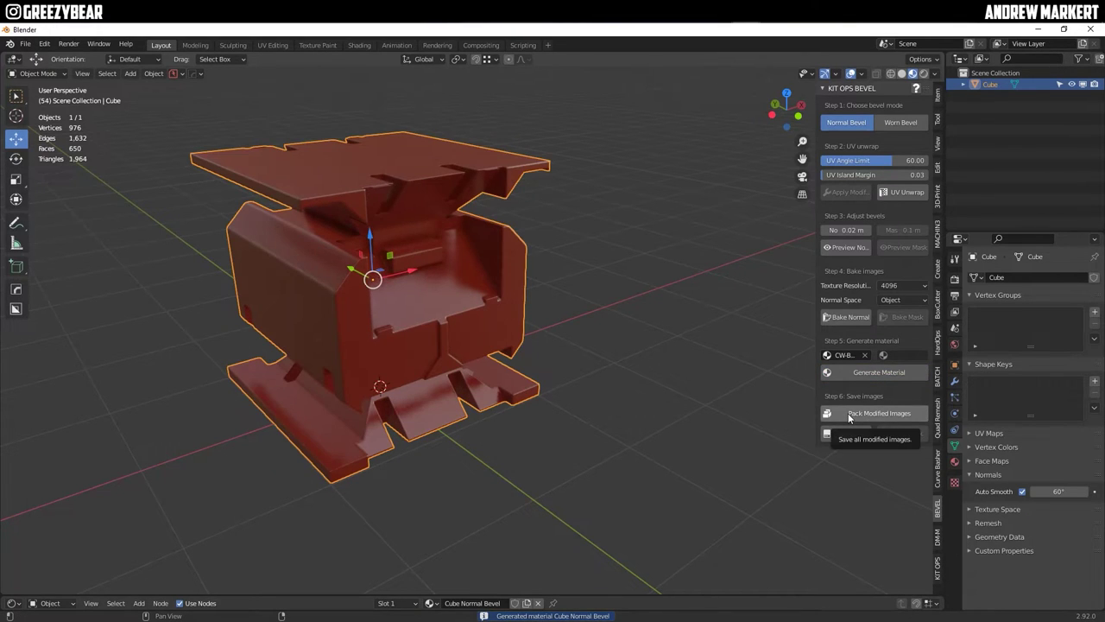
left_click(848, 412)
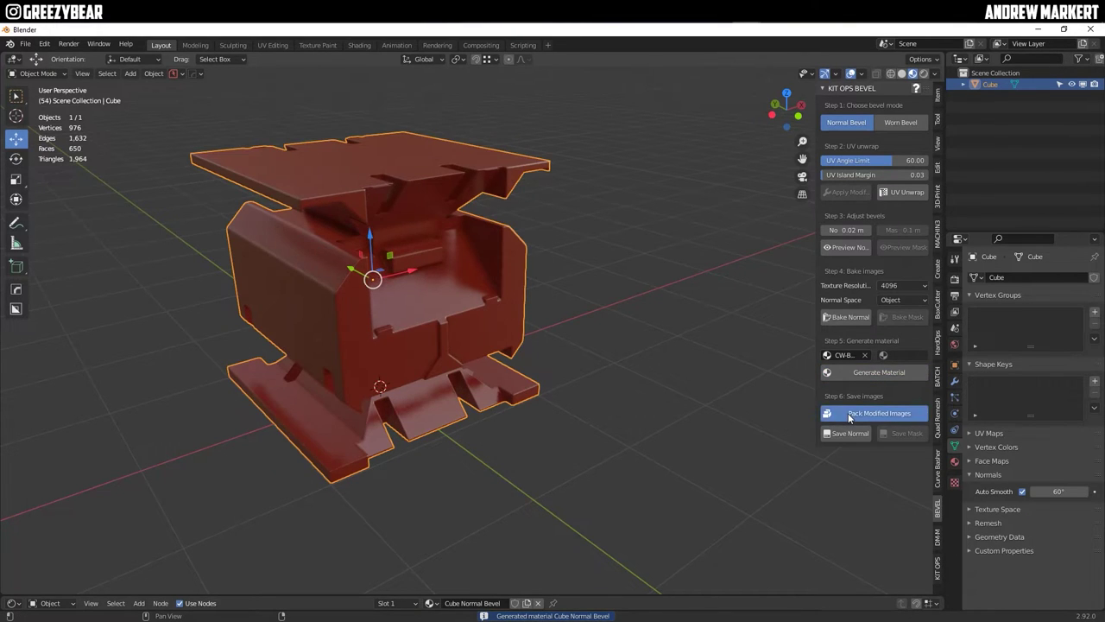
In Worn Bevel mode, set the mask bevel to 0.035 m and bake the mask.
left_click(900, 122)
left_click(905, 230)
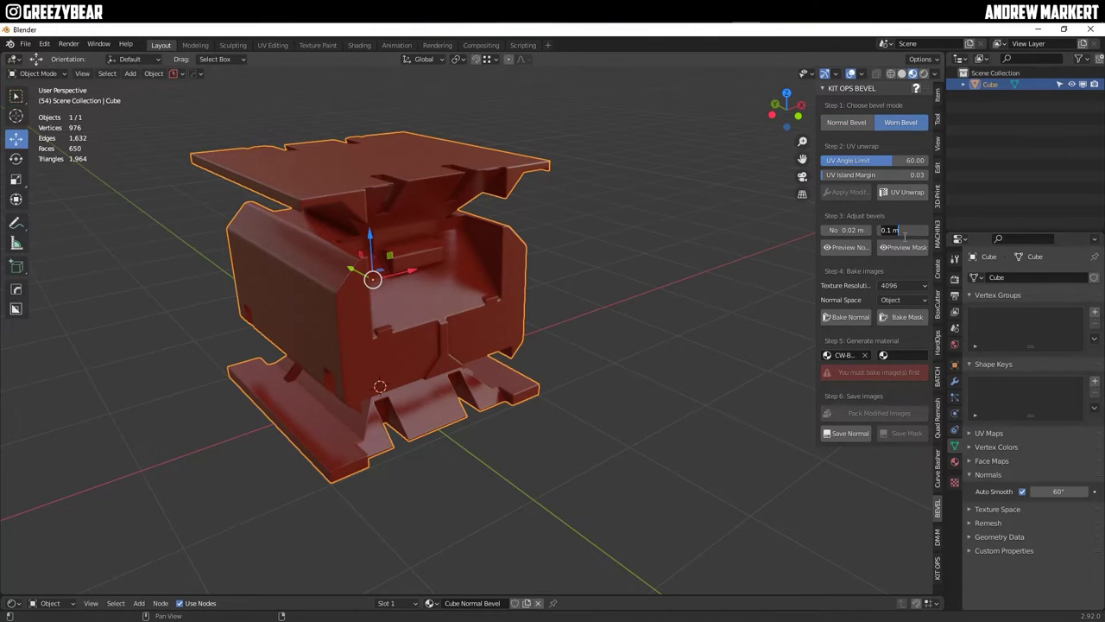
type("035")
key("Return")
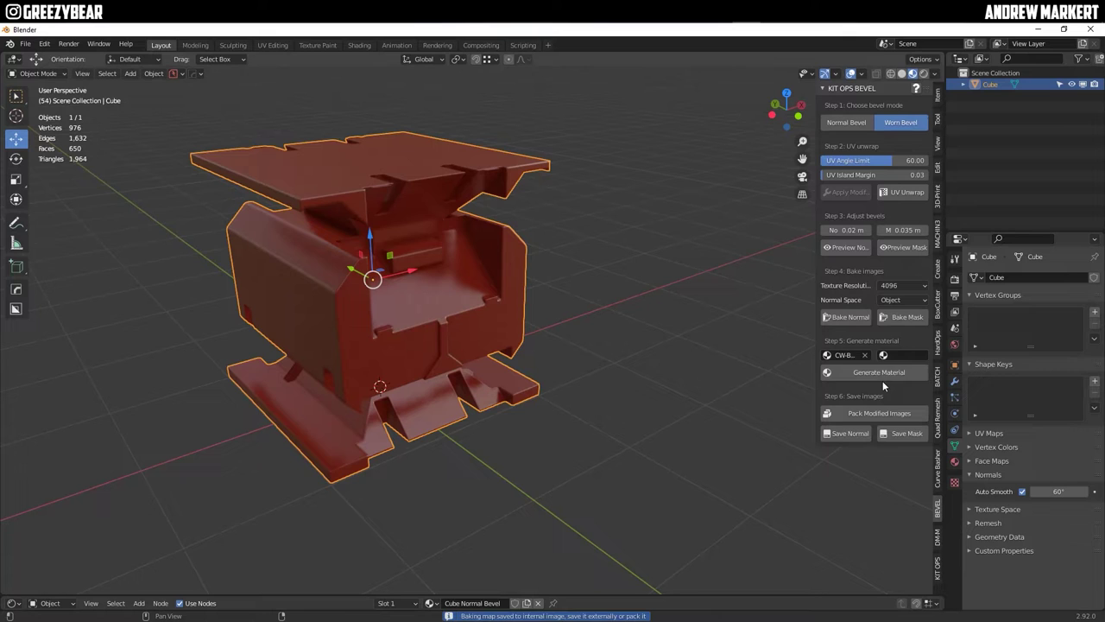
Generate the worn bevel material for the cube and pack the modified images.
left_click(881, 372)
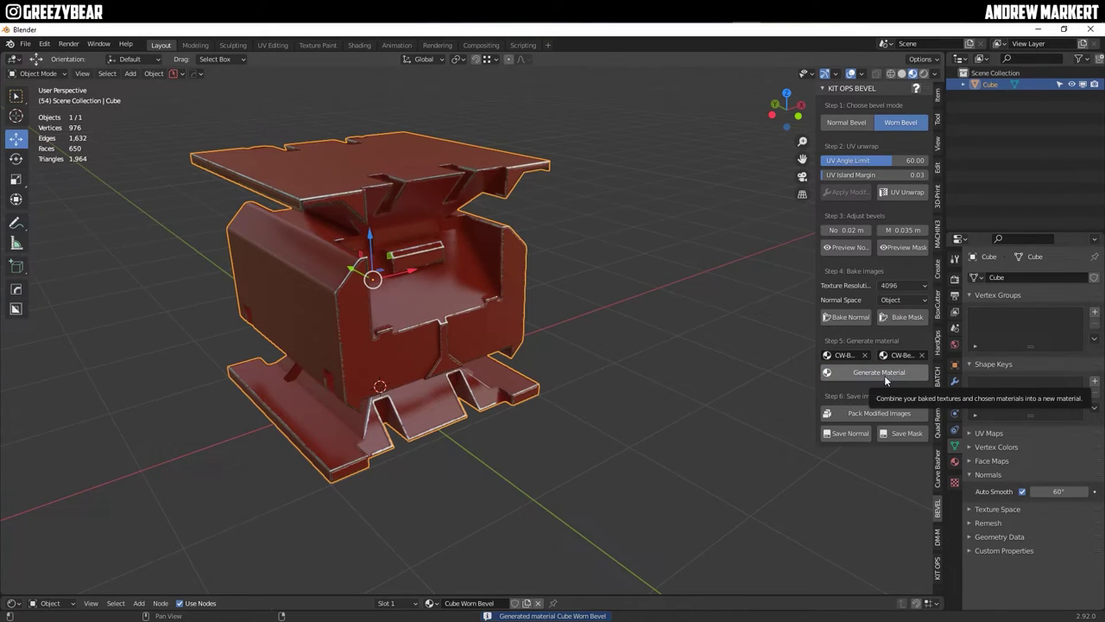
left_click(879, 412)
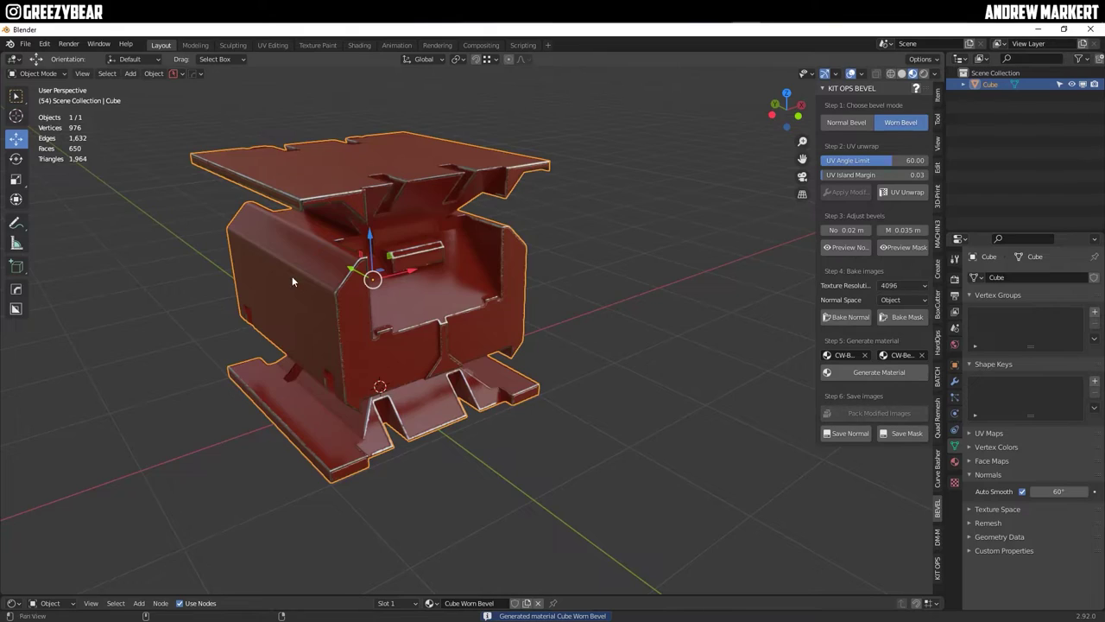
Examine the worn edges on the model and enlarge the shader editor to show the worn mask node's scratch settings.
middle_click_drag(292, 275, 478, 296)
scroll(412, 320, "up", 5)
scroll(387, 313, "down", 5)
scroll(434, 325, "up", 1)
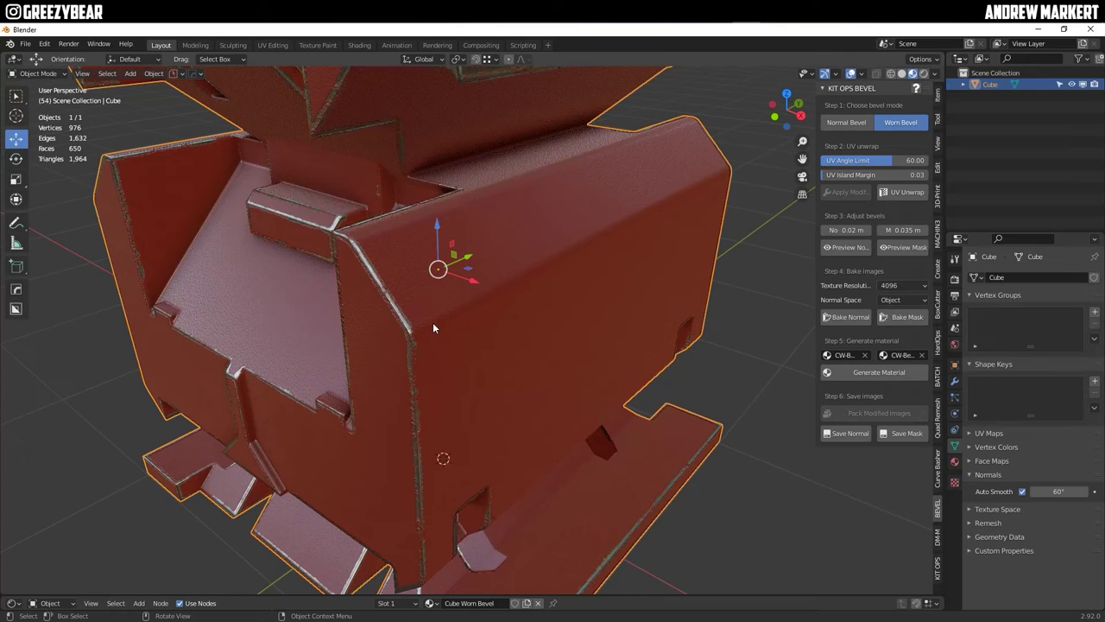
scroll(433, 327, "down", 3)
left_click_drag(345, 594, 346, 301)
middle_click_drag(421, 190, 414, 213)
middle_click_drag(113, 481, 506, 469)
middle_click_drag(469, 402, 437, 480)
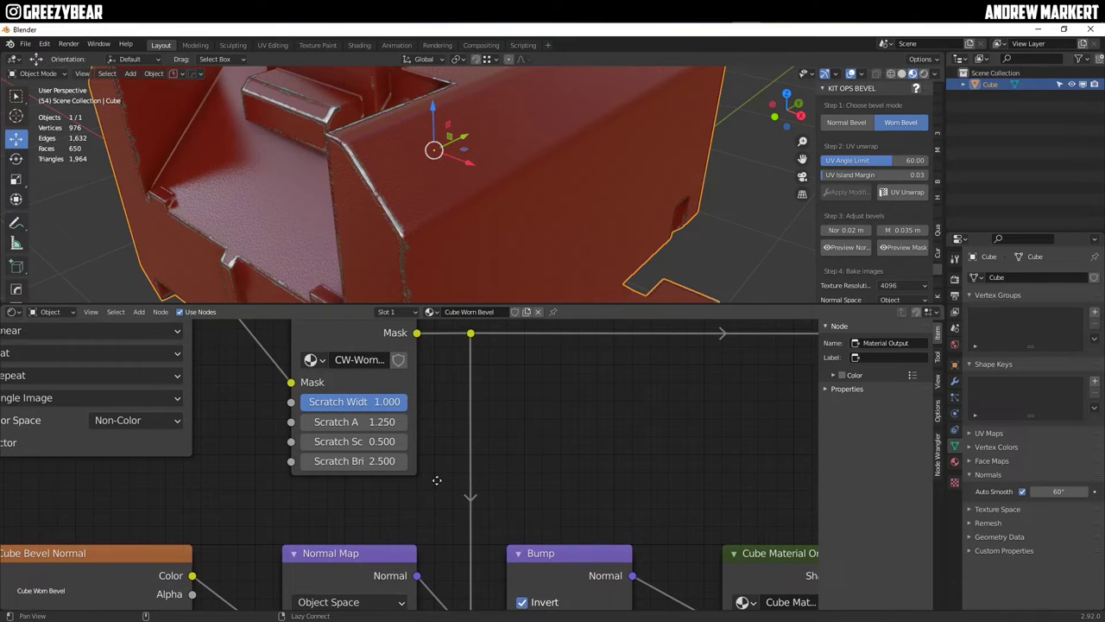
Try a Scratch Width of 0.5 on the worn mask node and return it to 1.
left_click(363, 404)
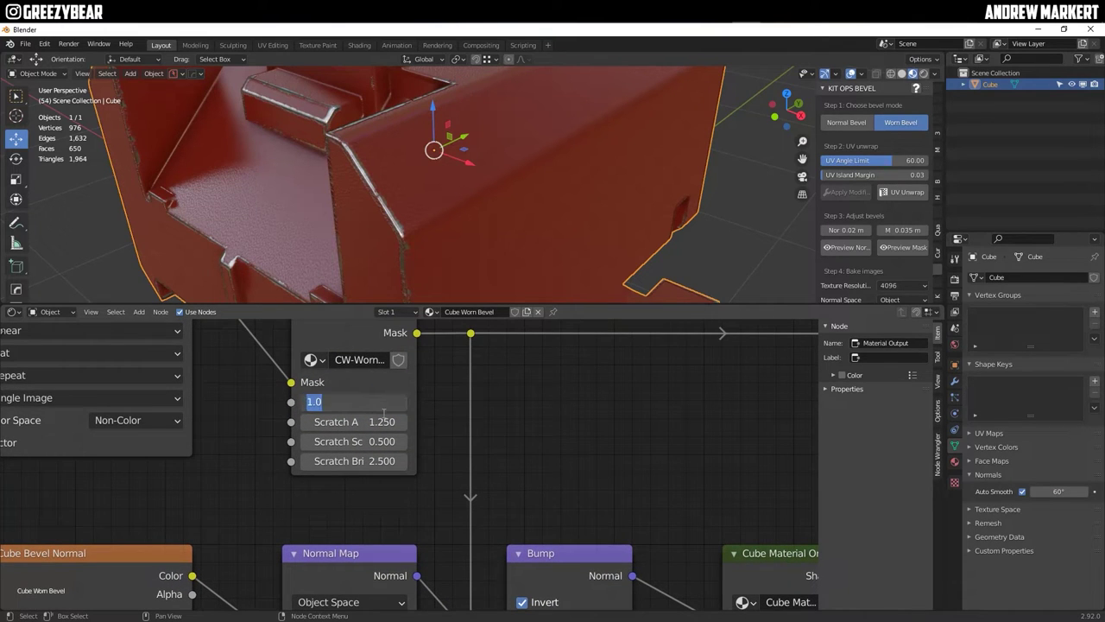
key("BackSpace")
type(".5")
key("Return")
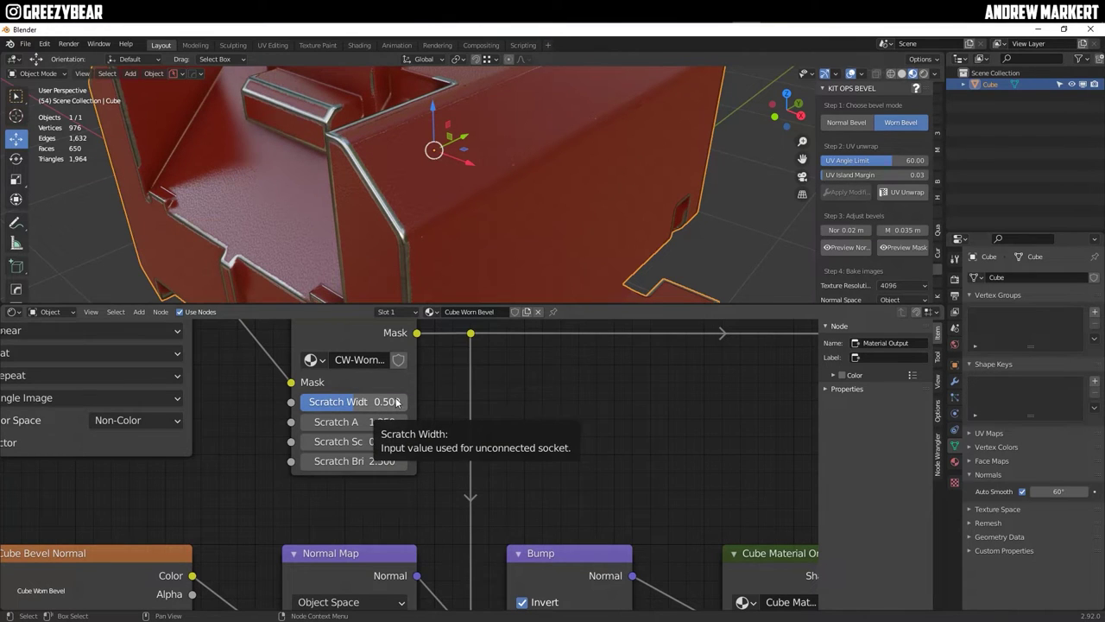
left_click(396, 403)
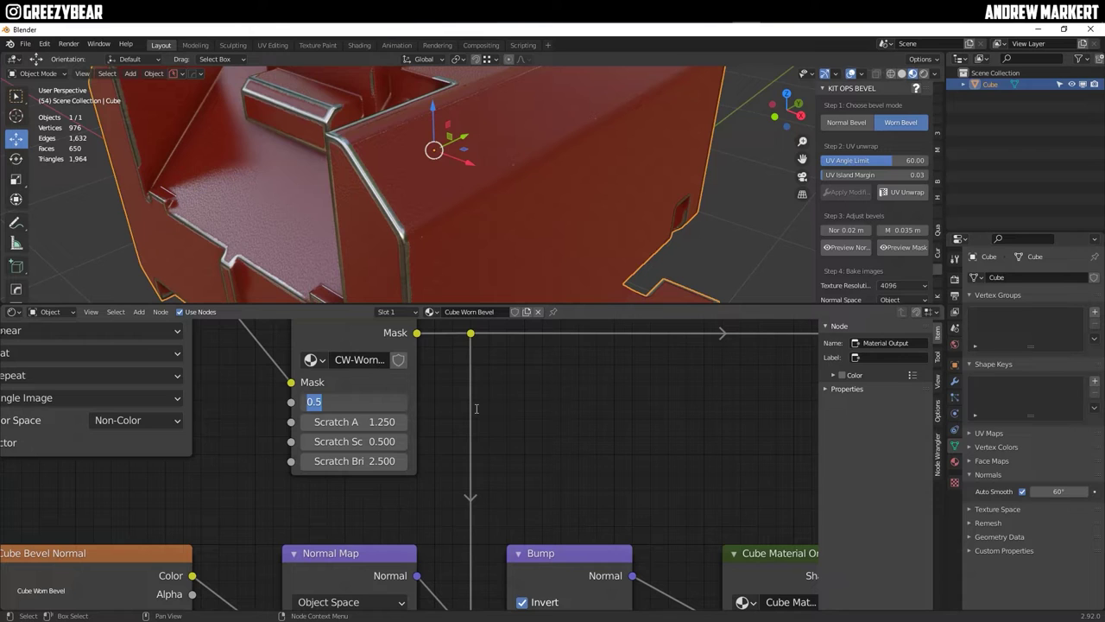
type("1")
key("Return")
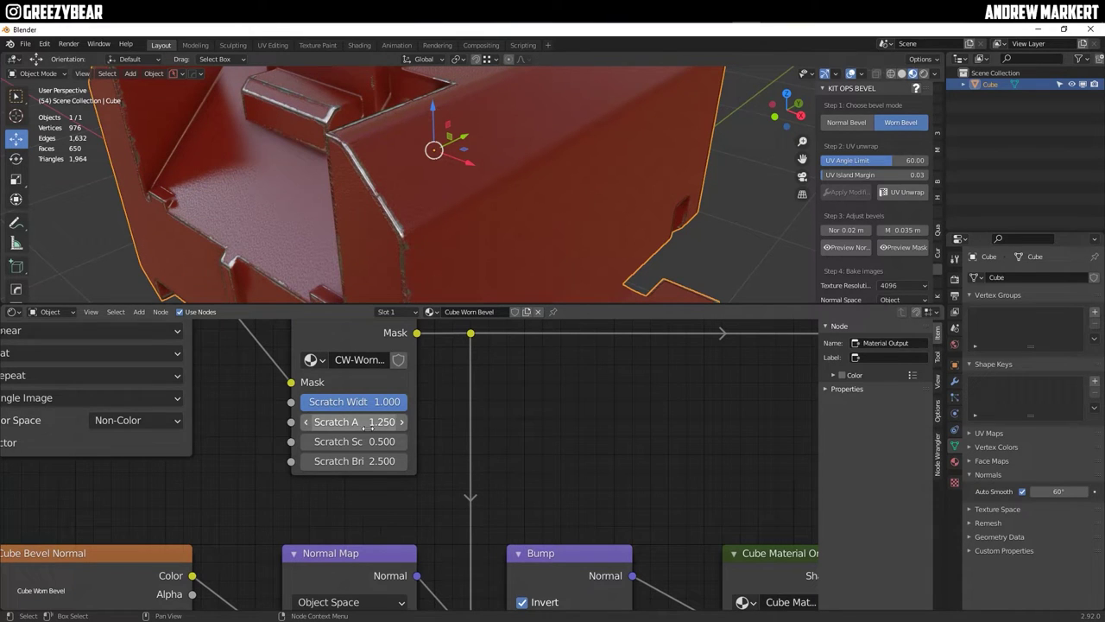
Set the worn mask node's Scratch Amount to about 1.19, and test a Scratch Scale of 16.9 before restoring 0.5.
left_click_drag(366, 423, 306, 422)
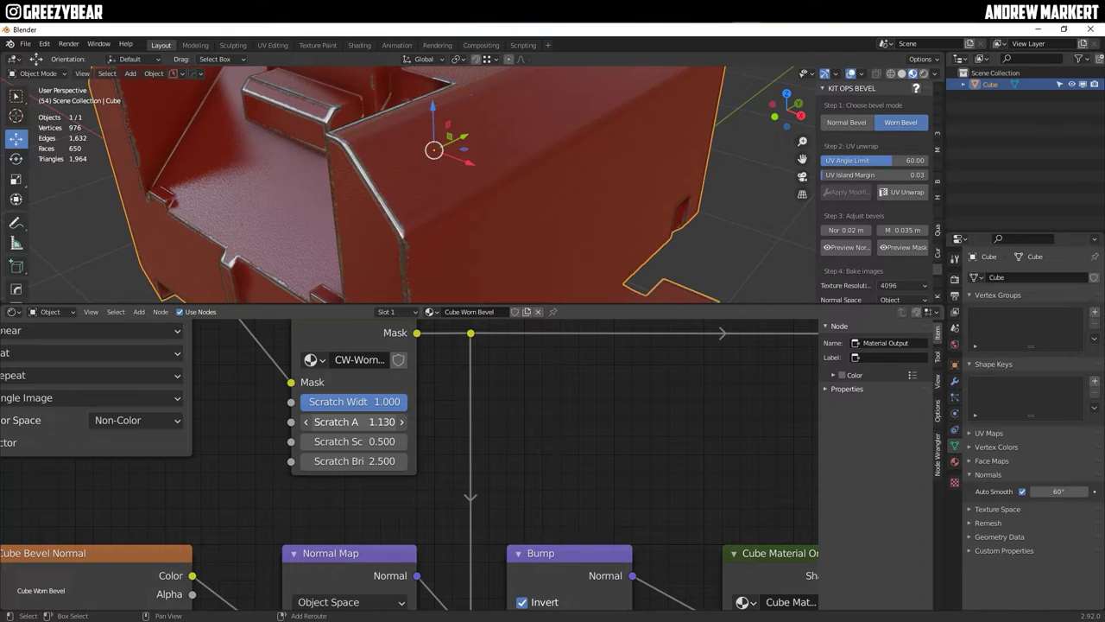
mouse_move(354, 422)
left_mouse_down()
mouse_move(401, 422)
mouse_move(373, 421)
mouse_move(370, 445)
mouse_move(358, 445)
mouse_move(401, 445)
mouse_move(388, 442)
left_mouse_up()
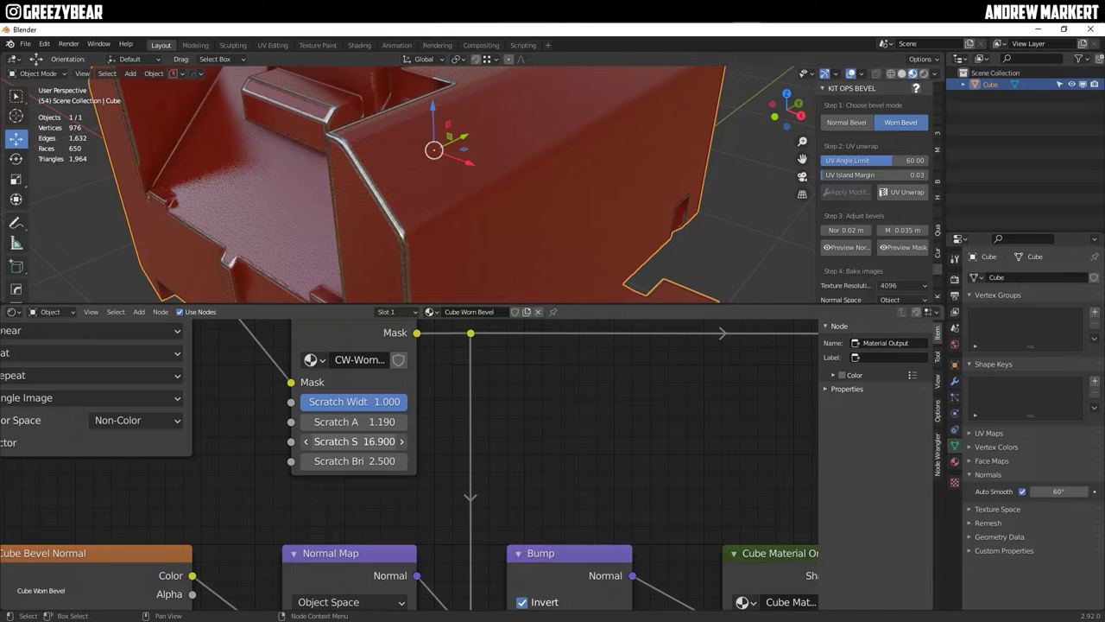
mouse_move(388, 441)
left_mouse_down()
mouse_move(345, 441)
mouse_move(346, 461)
mouse_move(324, 461)
left_mouse_up()
Enlarge the 3D viewport and set the worn mask node's Scratch Brightness to about 3.12.
left_click_drag(523, 304, 513, 422)
left_click_drag(400, 321, 393, 373, "alt")
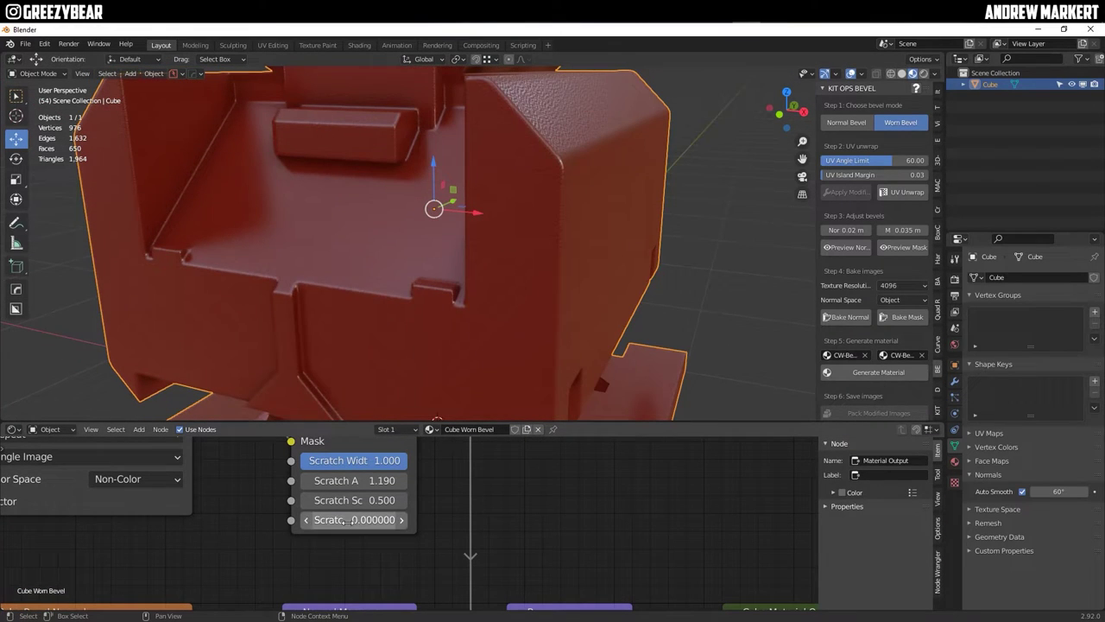
left_click_drag(346, 519, 393, 518)
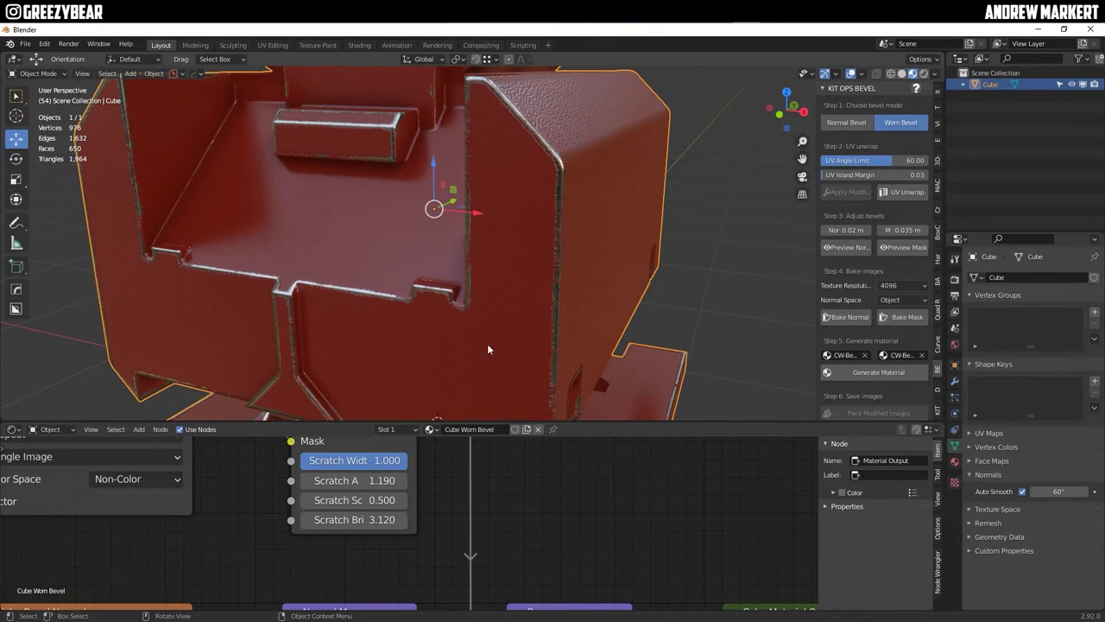
Collapse the shader editor and deselect the cube, leaving the whole model in view with free space beside it.
left_click_drag(541, 423, 540, 596)
scroll(619, 386, "down", 1)
left_click(620, 386)
middle_click_drag(563, 326, 497, 337, "shift")
scroll(448, 335, "down", 4)
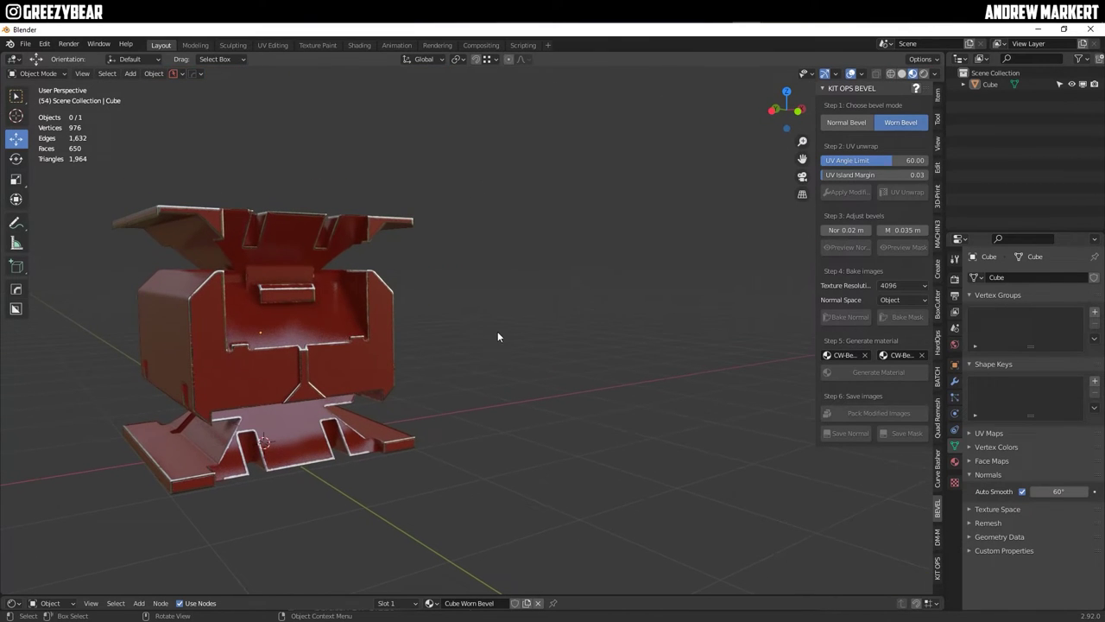
Add the sy_dark_matte insert from the KO-Plastic-Paint KPACK and move it along the X axis beside the red model.
left_click(937, 566)
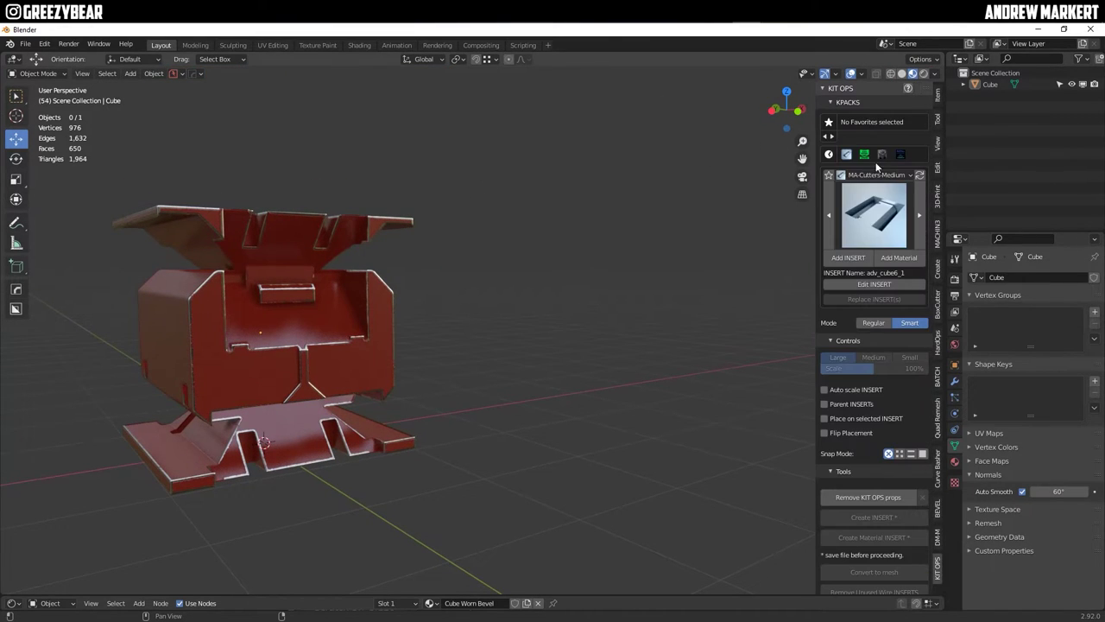
left_click(876, 173)
left_click(643, 253)
left_click(874, 214)
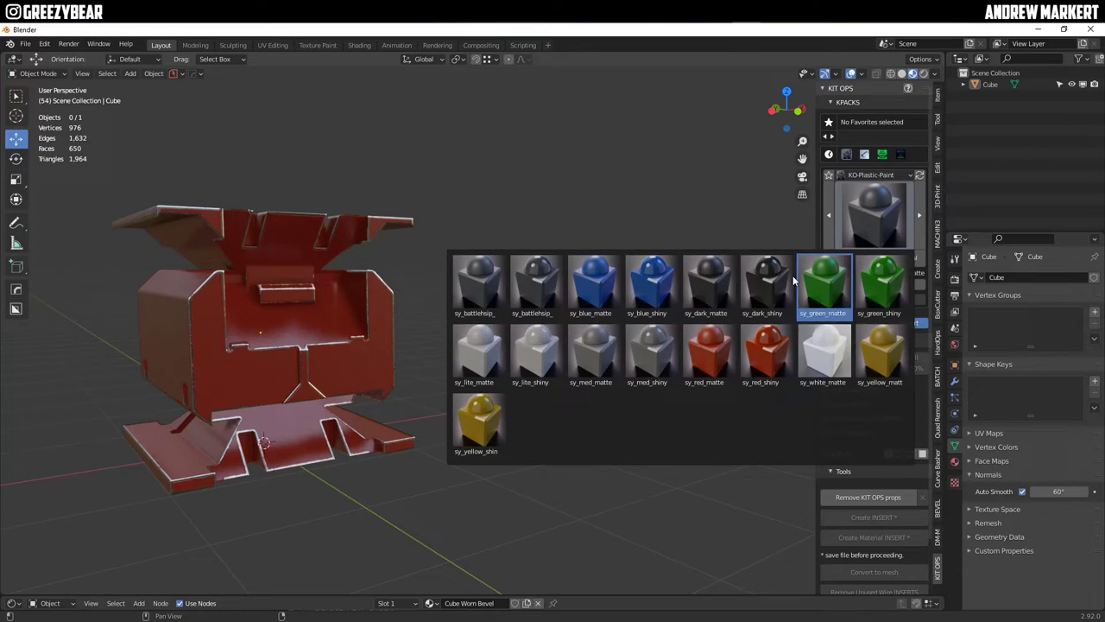
left_click(724, 275)
left_click(847, 257)
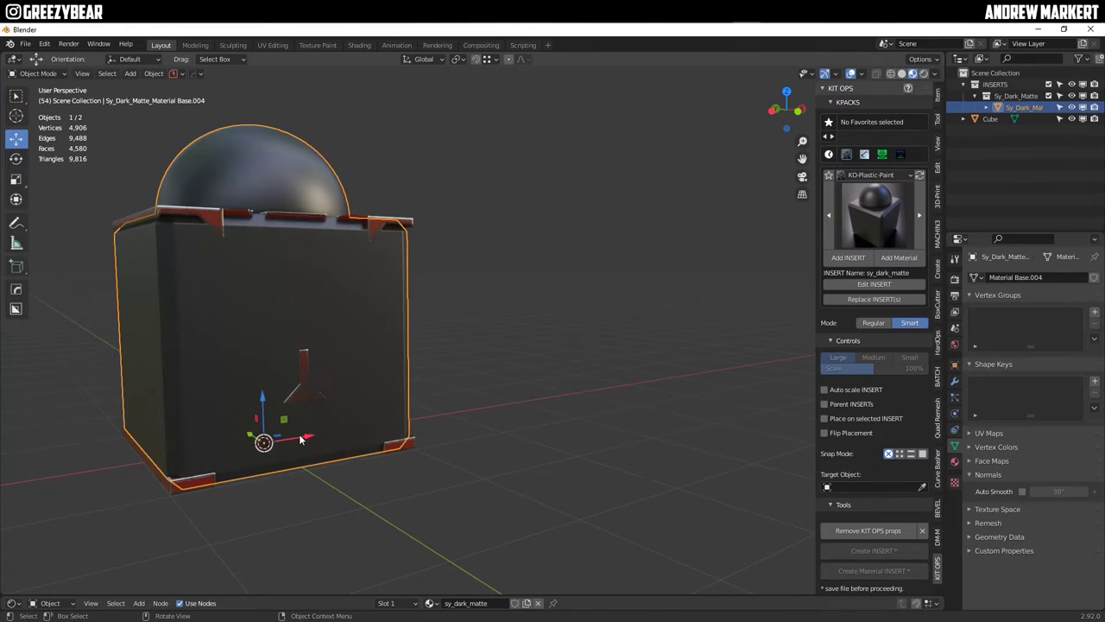
left_click_drag(301, 440, 572, 397)
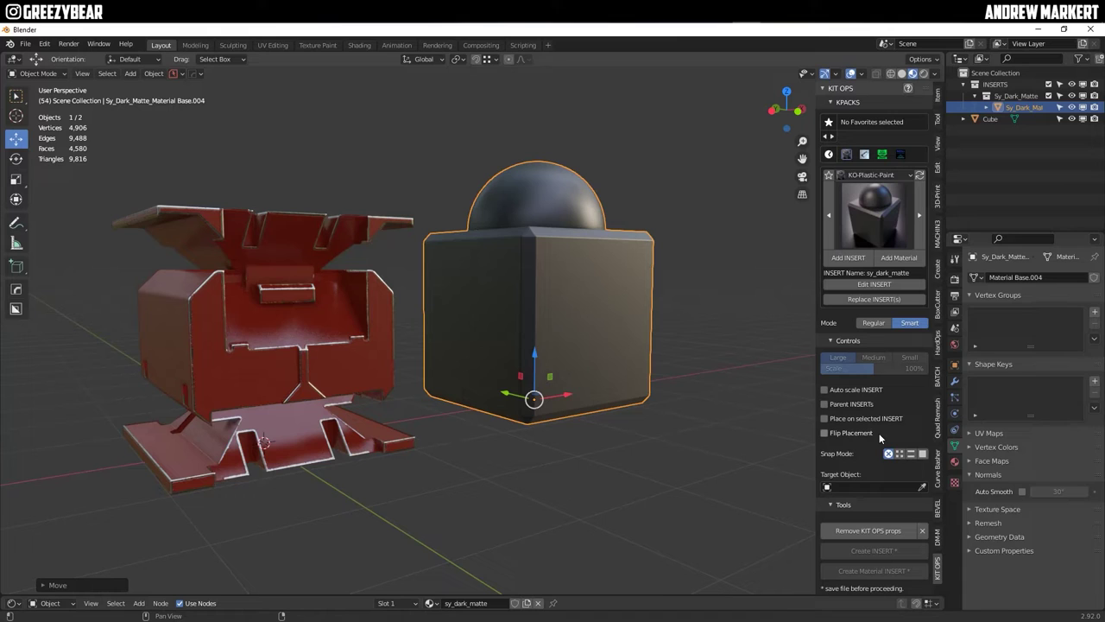
Apply the SMUDGR Pro automatic setup with the Well Used preset to the insert's sy_dark_matte material.
left_click(954, 461)
scroll(984, 432, "down", 3)
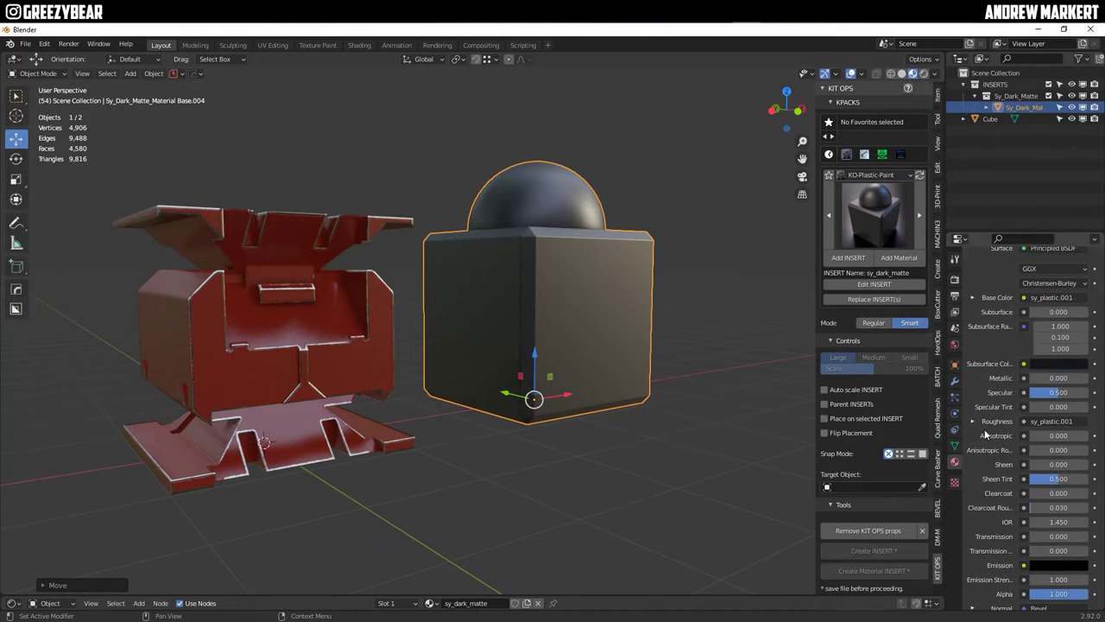
scroll(985, 435, "down", 10)
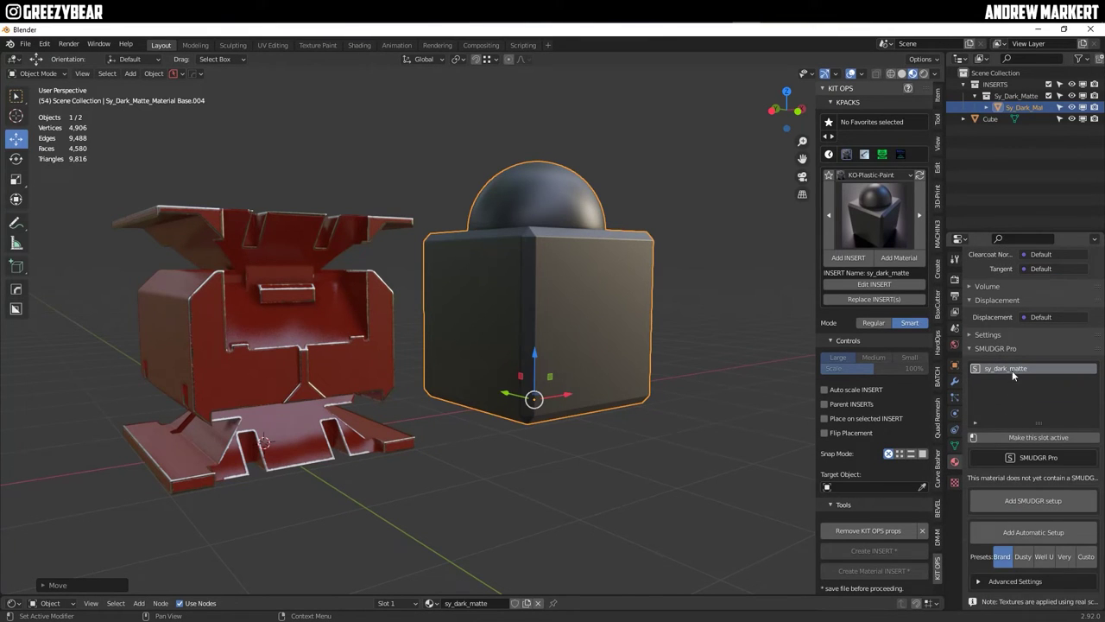
scroll(1012, 420, "down", 3)
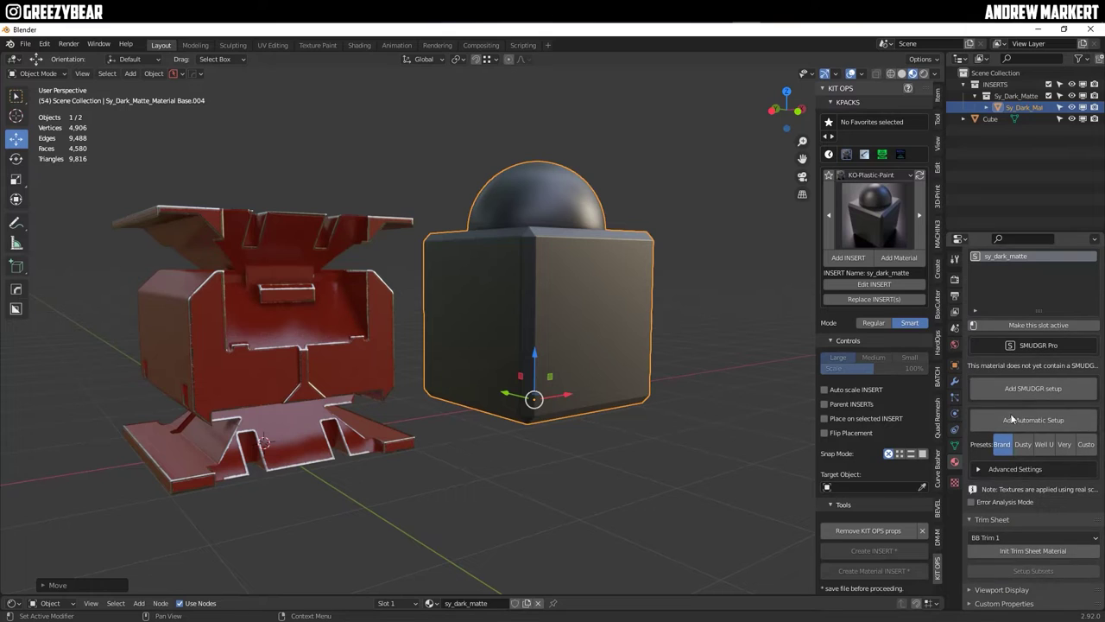
left_click(1043, 445)
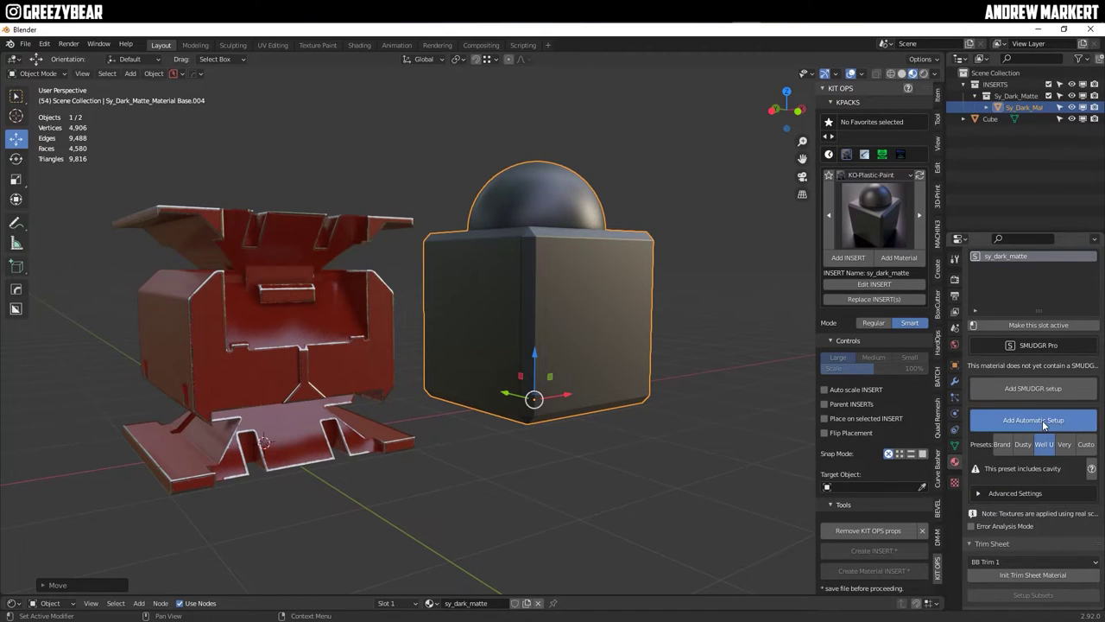
left_click(1043, 421)
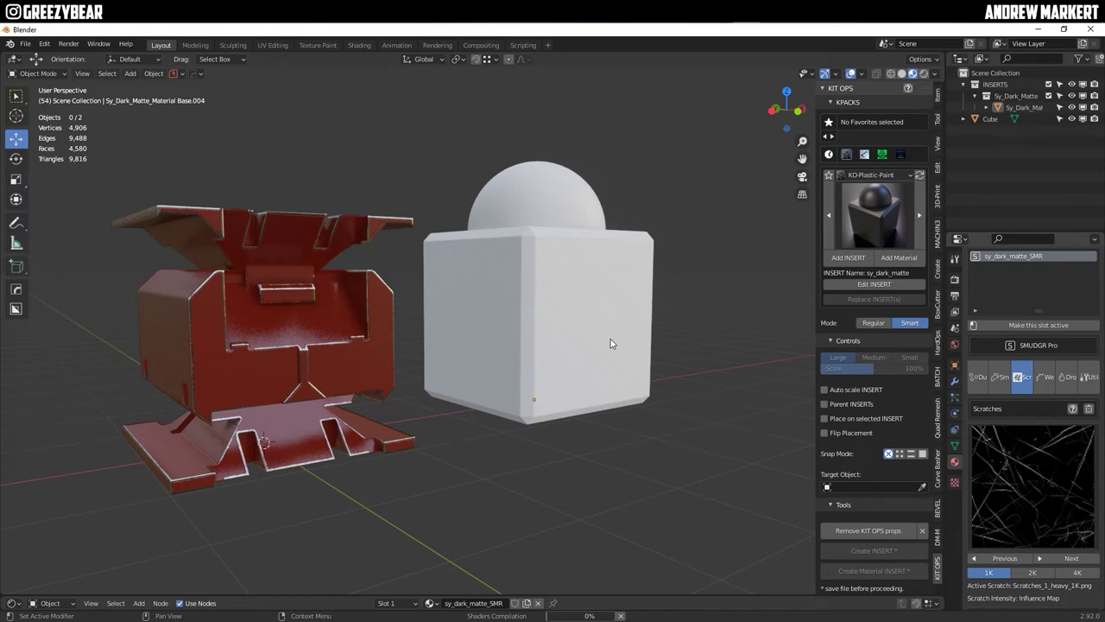
Examine the insert's smudged surface up close and show its Dust settings.
scroll(601, 337, "up", 4)
mouse_move(538, 304)
middle_mouse_down()
mouse_move(568, 345)
mouse_move(558, 302)
mouse_move(675, 340)
mouse_move(492, 343)
mouse_move(543, 371)
mouse_move(556, 336)
mouse_move(506, 343)
mouse_move(551, 361)
mouse_move(523, 365)
middle_mouse_up()
left_click(978, 376)
scroll(1036, 449, "down", 3)
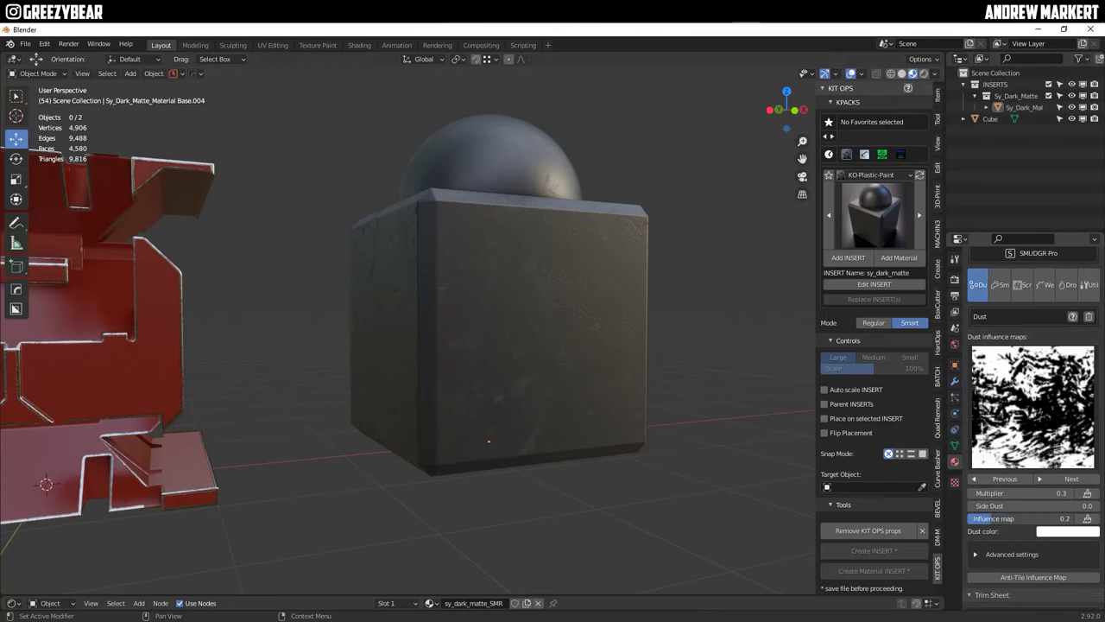
Show the material's Smudges and Stains advanced settings and set the texture Scale to 0.35.
left_click(999, 294)
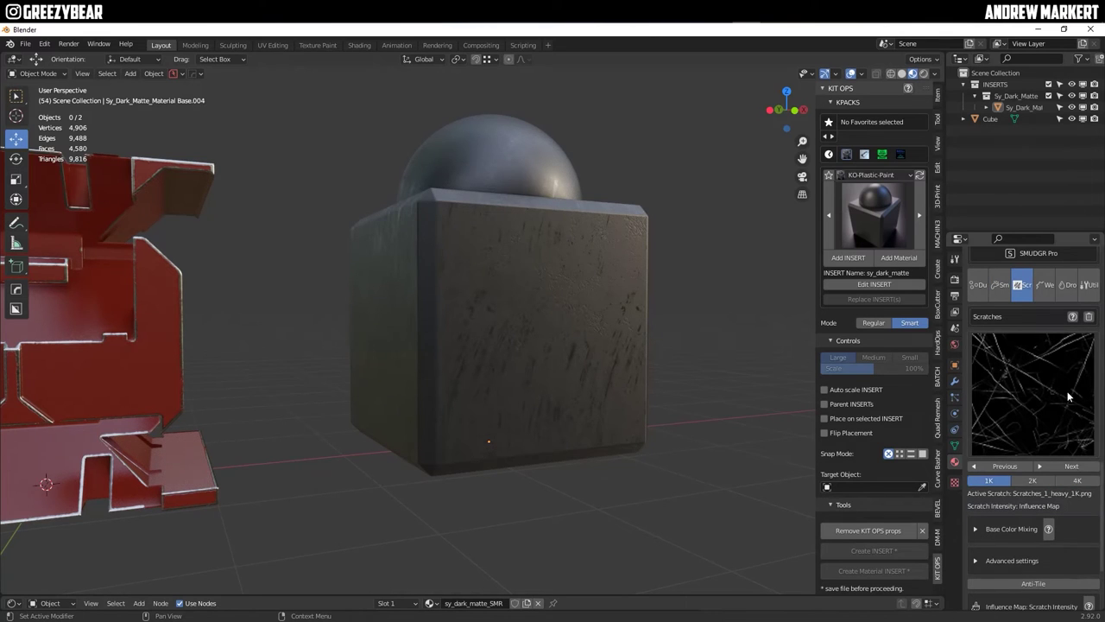
middle_click_drag(466, 302, 704, 337)
scroll(988, 527, "down", 4)
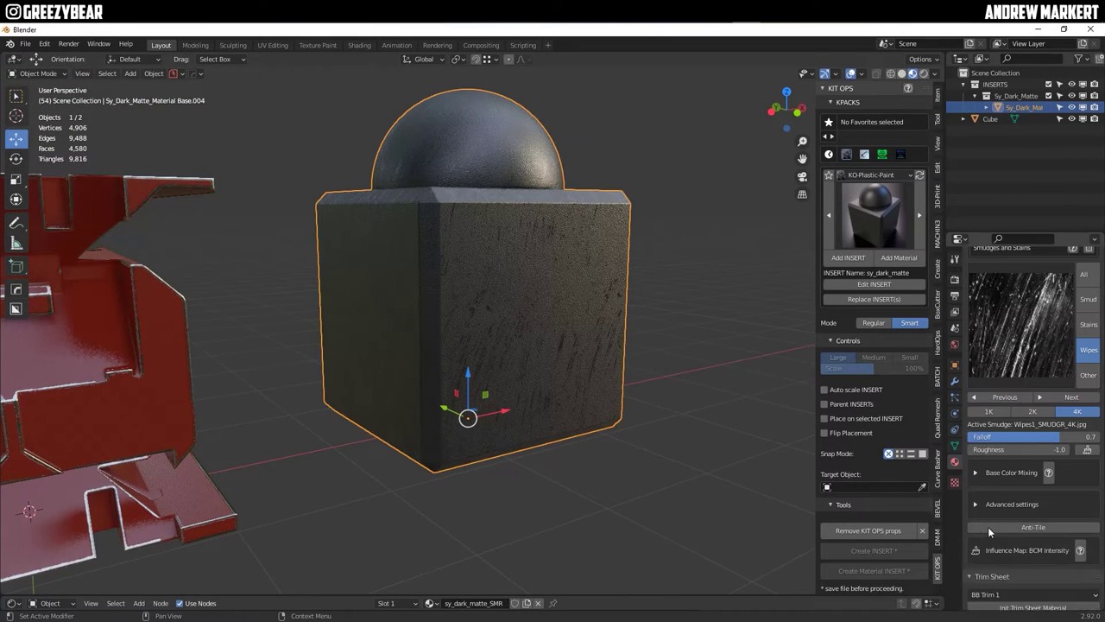
left_click(993, 481)
left_click_drag(1032, 528, 1006, 528)
Enlarge the shader editor for the selected dark matte insert and bring its sy_plastic.001 node into view.
left_click(672, 224)
middle_click_drag(673, 223, 494, 296)
left_click(493, 295)
left_click_drag(406, 595, 394, 324)
middle_click_drag(671, 478, 80, 510)
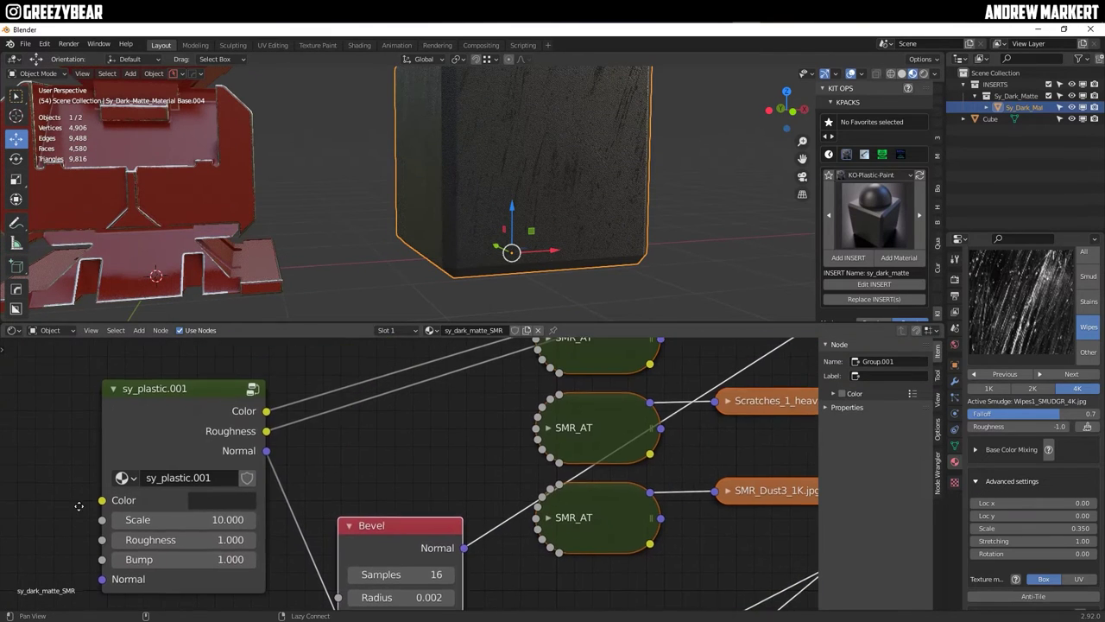
Set the sy_plastic.001 node's Color to a yellow-brown of about H 0.084, S 0.921, V 0.139.
left_click(221, 501)
scroll(238, 331, "down", 1)
scroll(238, 332, "up", 5)
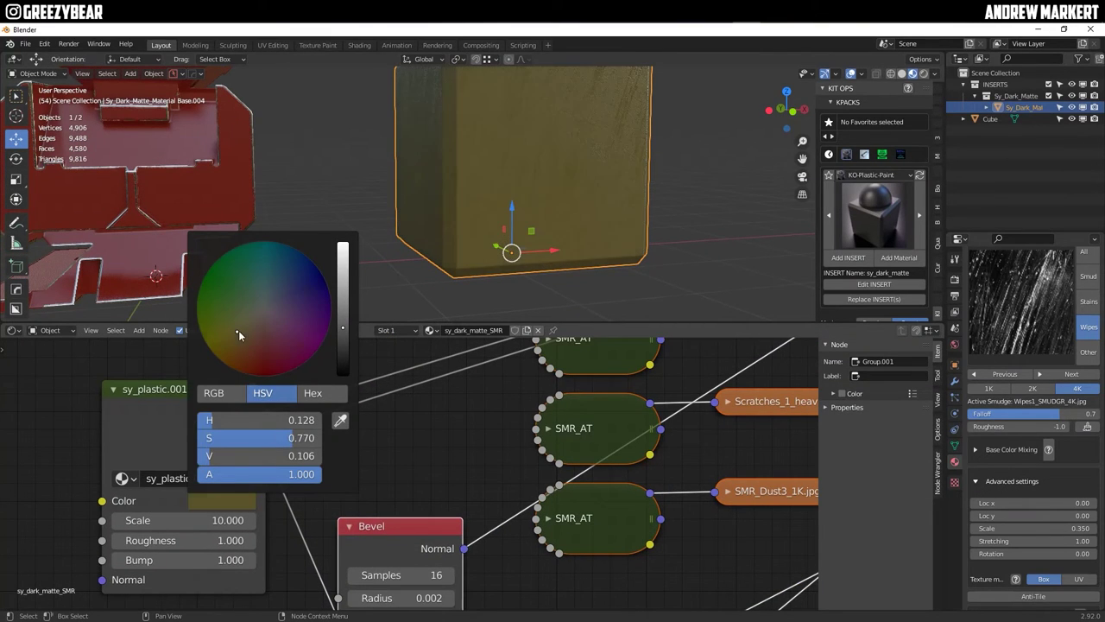
left_click_drag(238, 331, 235, 342)
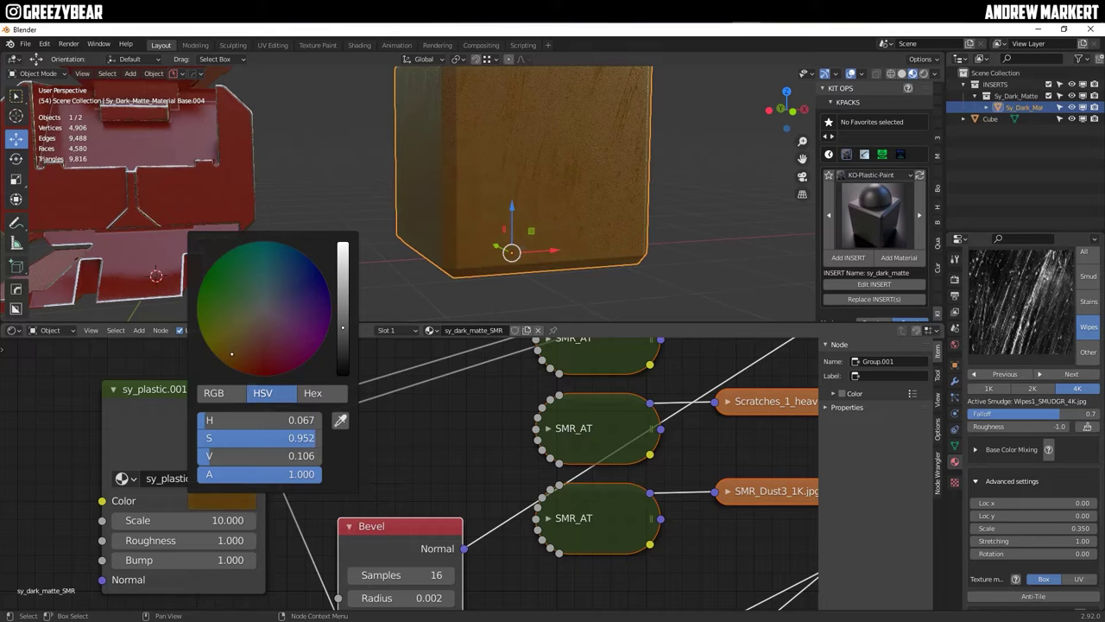
scroll(231, 357, "up", 1)
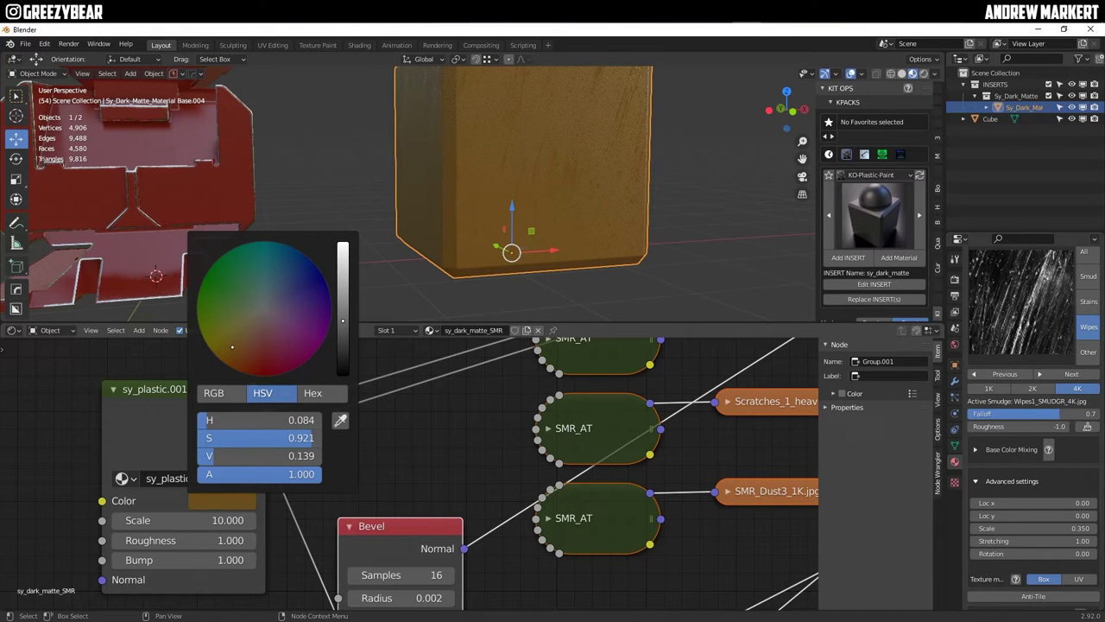
Collapse the shader editor, keeping both the red model and the recoloured insert in view.
left_click_drag(431, 323, 466, 493)
middle_click_drag(501, 304, 461, 476)
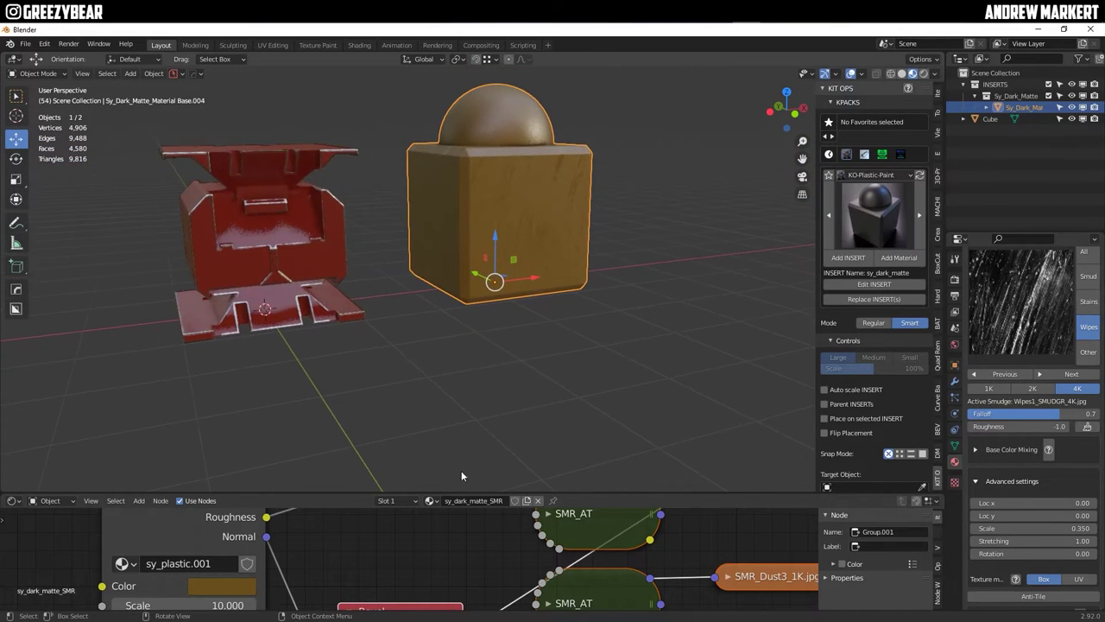
left_click_drag(460, 494, 460, 597)
Generate a new worn bevel material on the red model with sy_dark_matte_SMR as its base material.
left_click(290, 312)
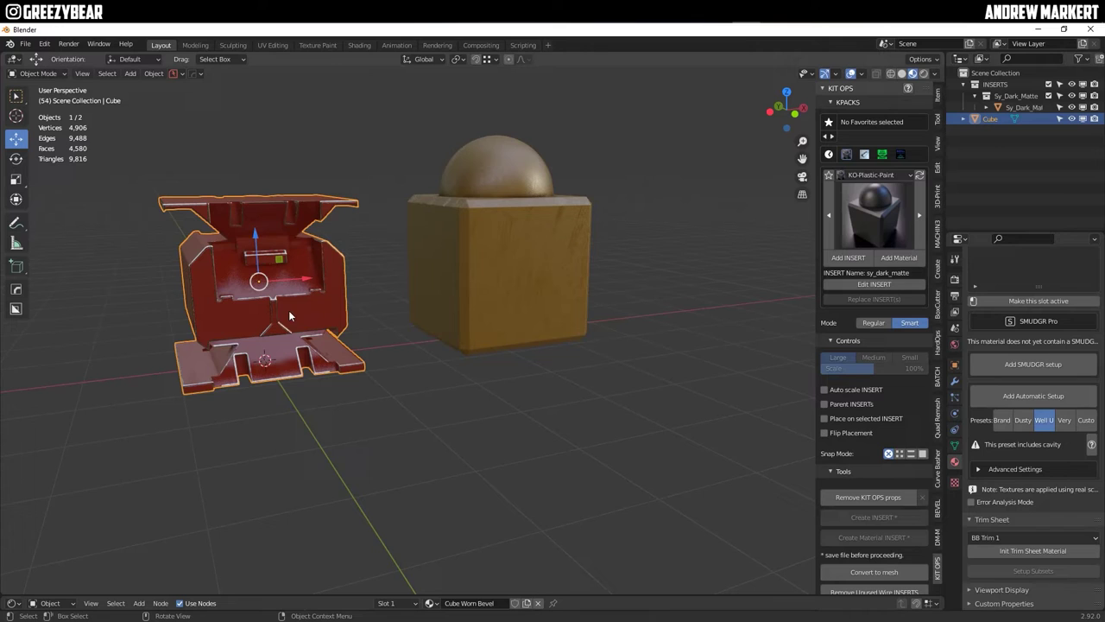
scroll(890, 457, "down", 3)
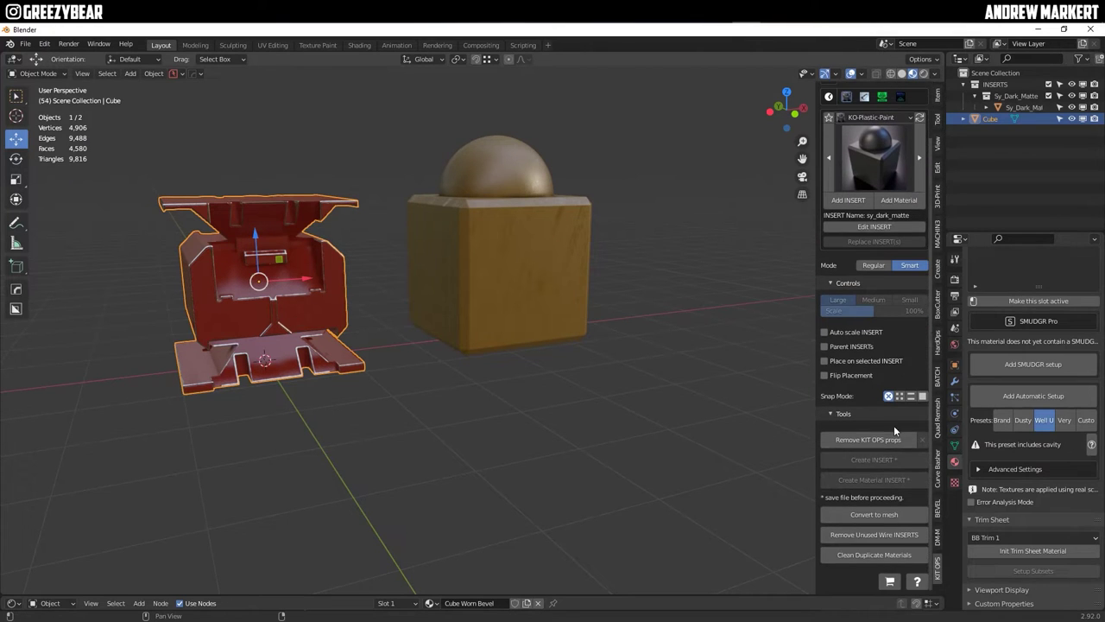
left_click(939, 507)
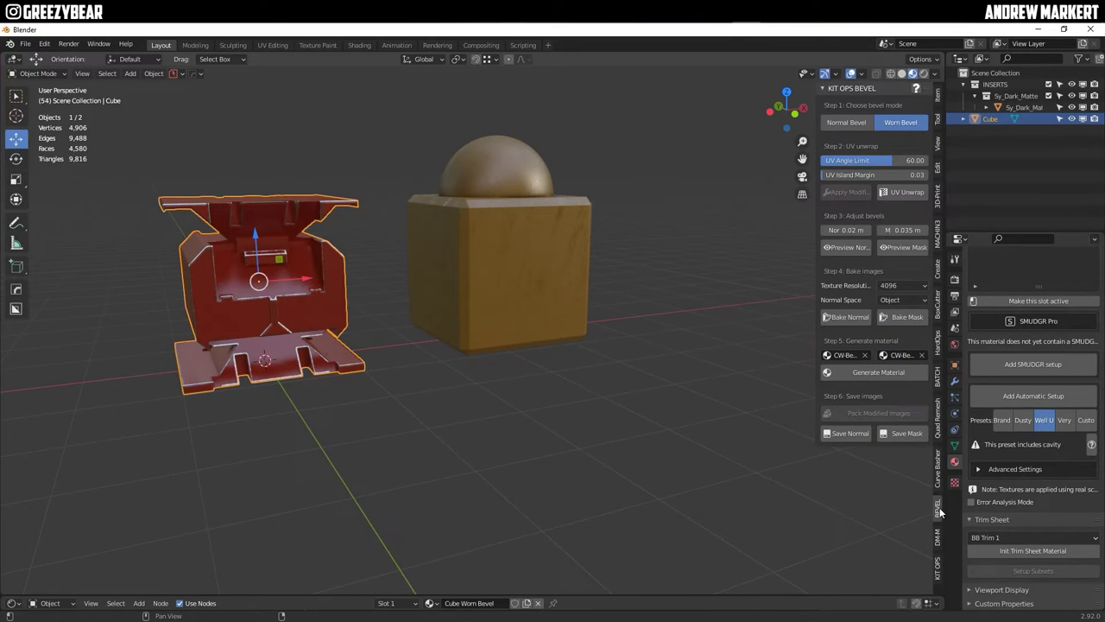
left_click(850, 356)
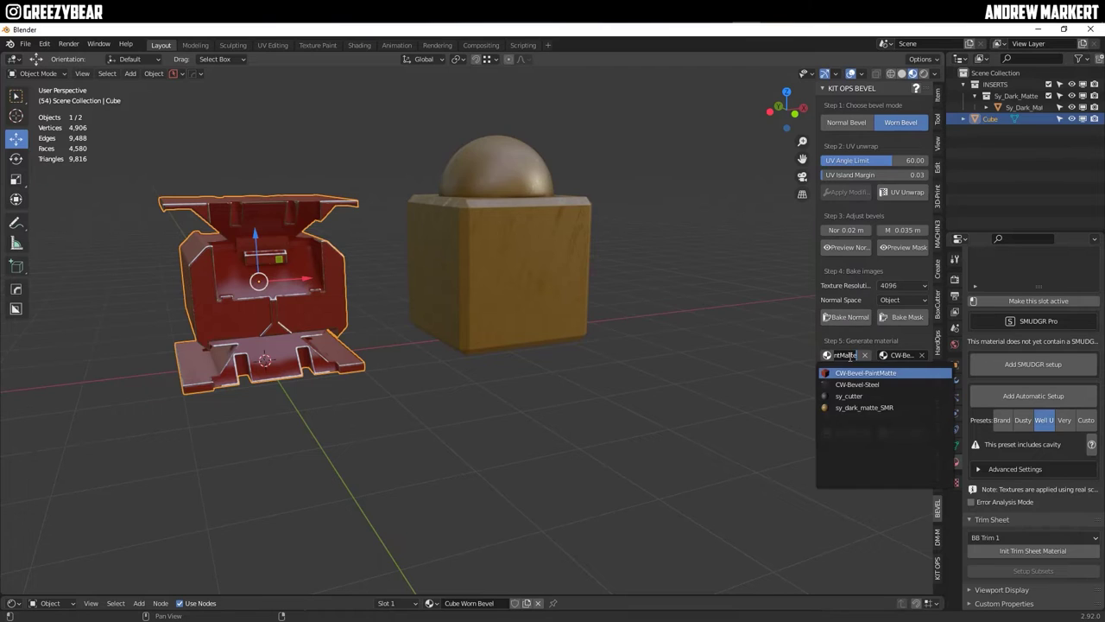
left_click(847, 408)
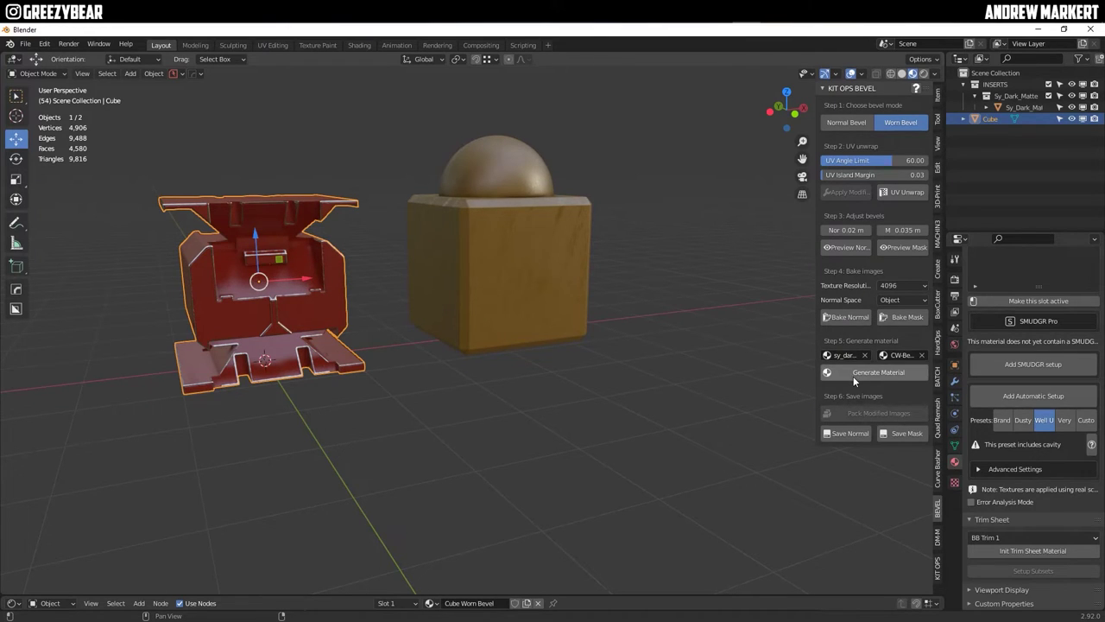
left_click(853, 373)
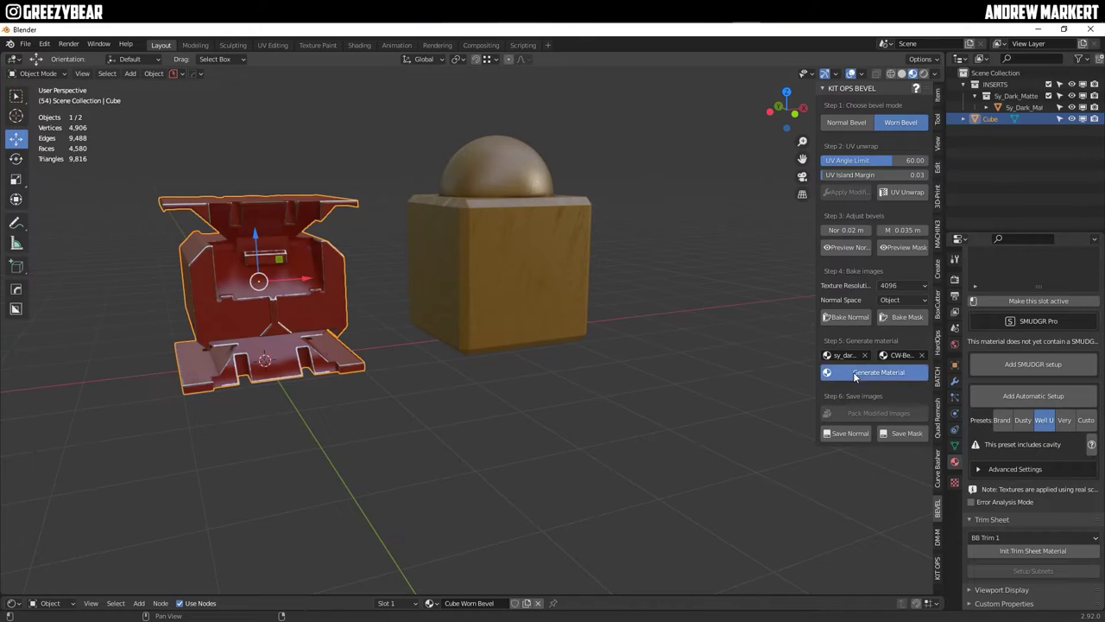
Deselect the model and examine its worn edges and smudged surfaces up close and from above.
left_click(367, 250)
middle_click_drag(368, 251, 449, 343)
scroll(342, 323, "up", 3)
scroll(342, 323, "up", 3)
scroll(399, 330, "up", 4)
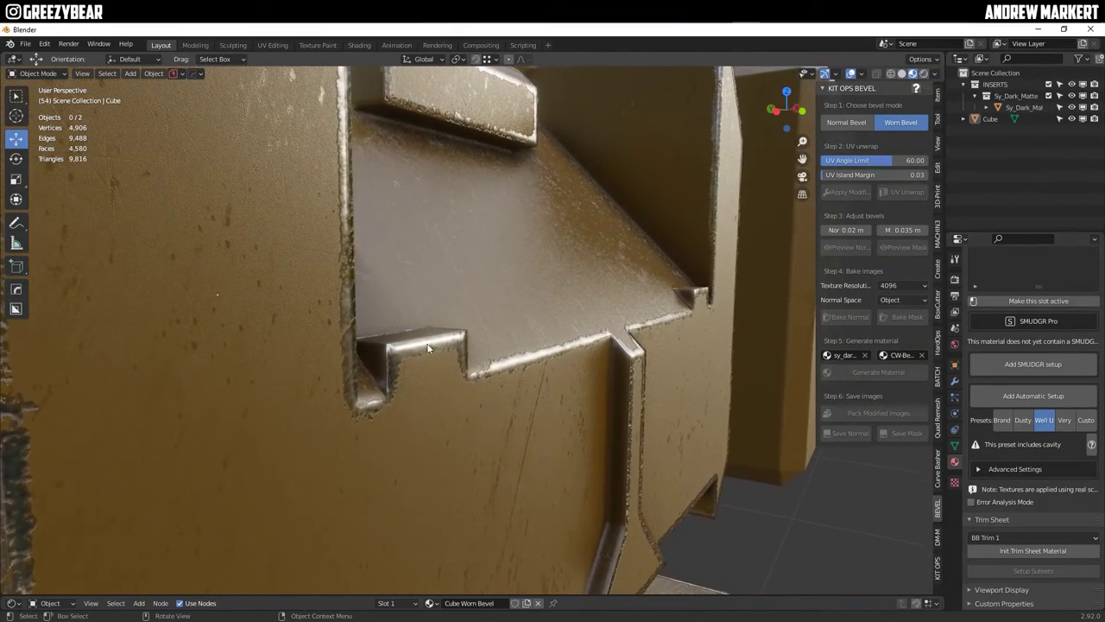
scroll(478, 351, "down", 5)
middle_click_drag(523, 370, 621, 328)
scroll(573, 352, "down", 4)
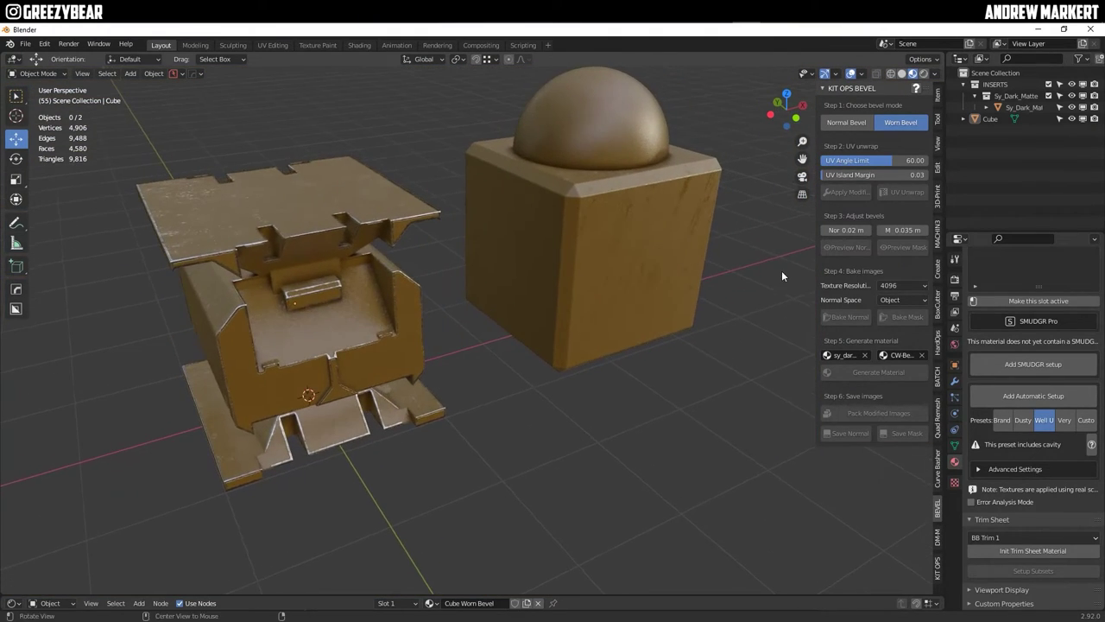
Move the yellow-brown insert farther from the model along the X axis and deselect it.
left_click(622, 240)
left_click_drag(620, 310, 877, 228)
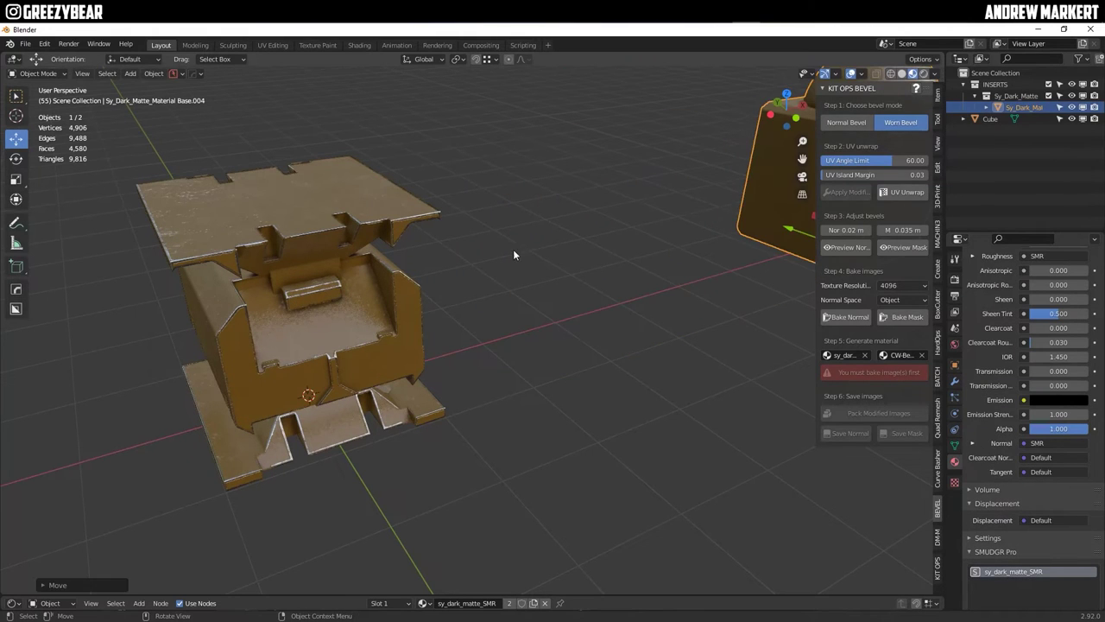
left_click(513, 254)
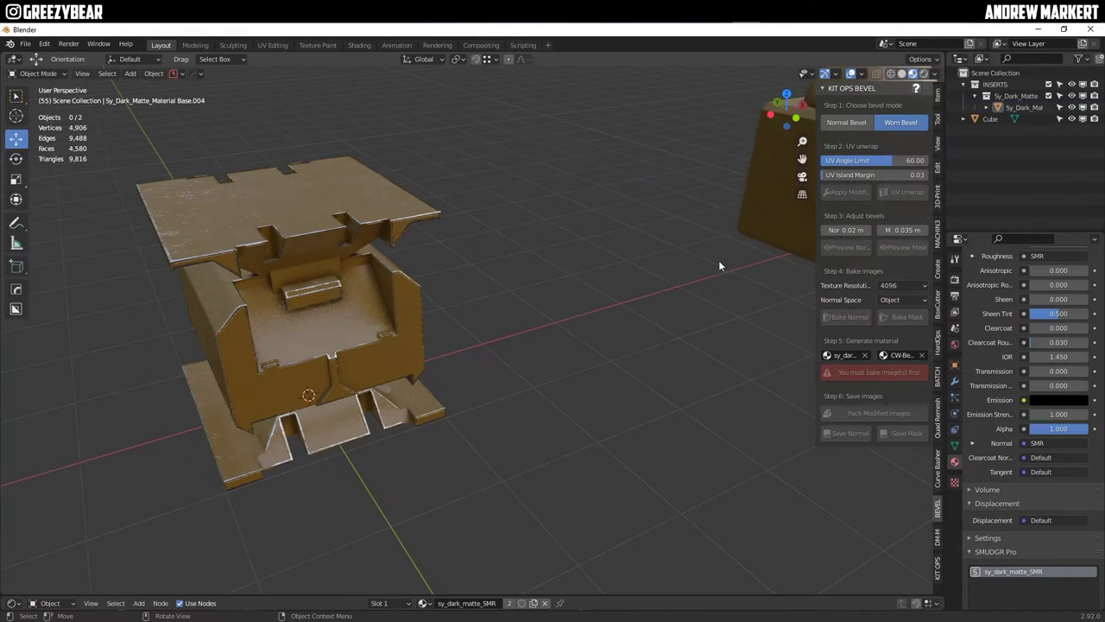
Add the sy_steel_shiny insert from the KO-Metal KPACK and move it along the X axis between the model and the yellow-brown insert.
left_click(937, 567)
left_click(854, 175)
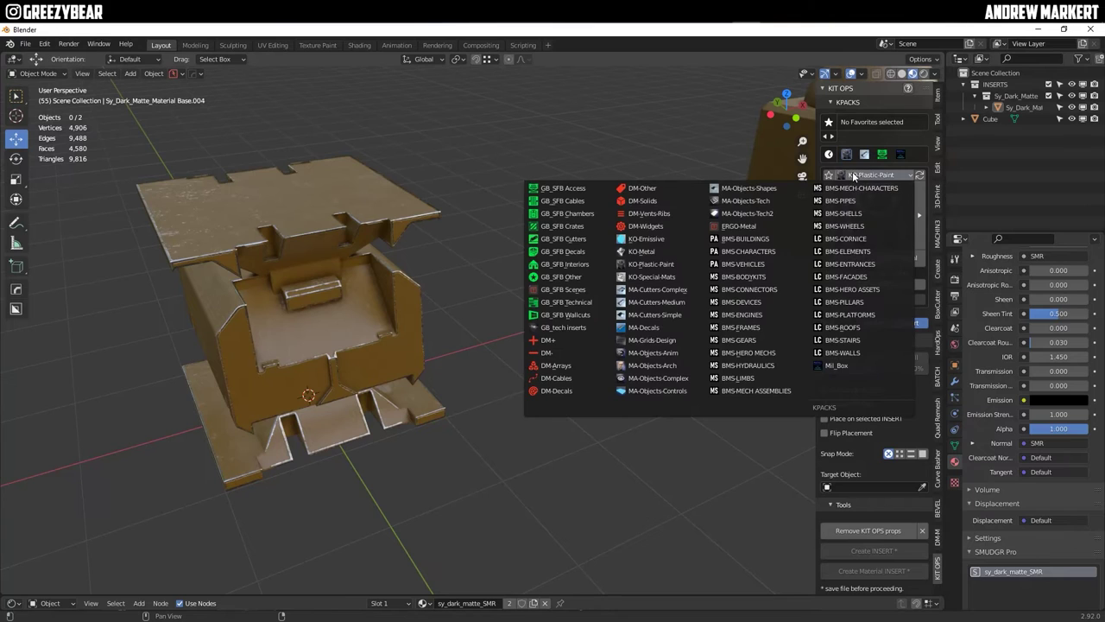
left_click(640, 252)
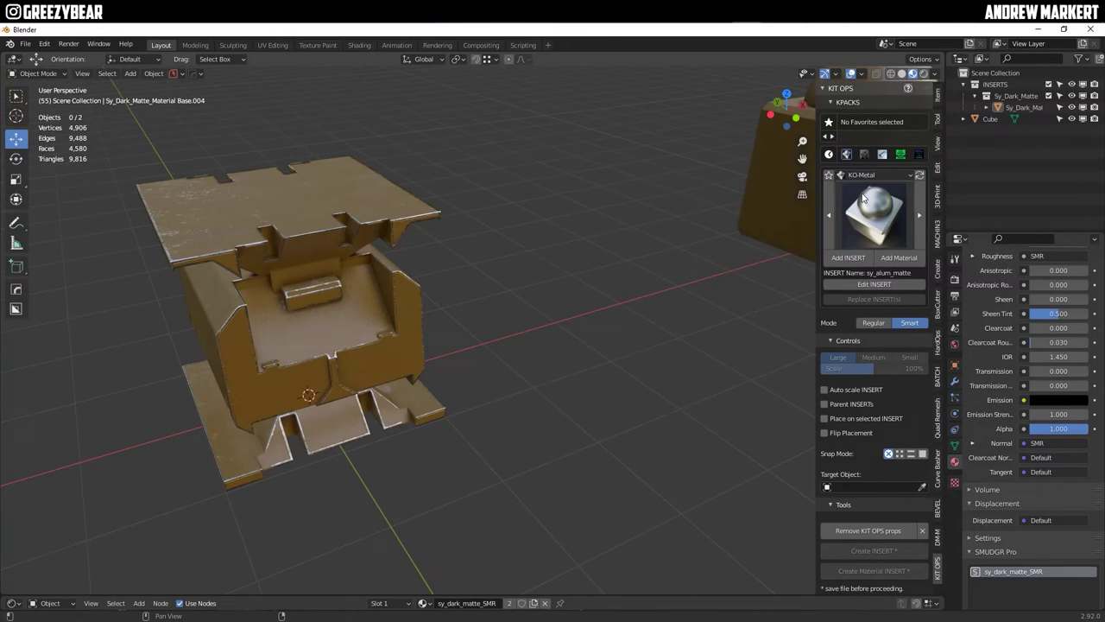
left_click(867, 197)
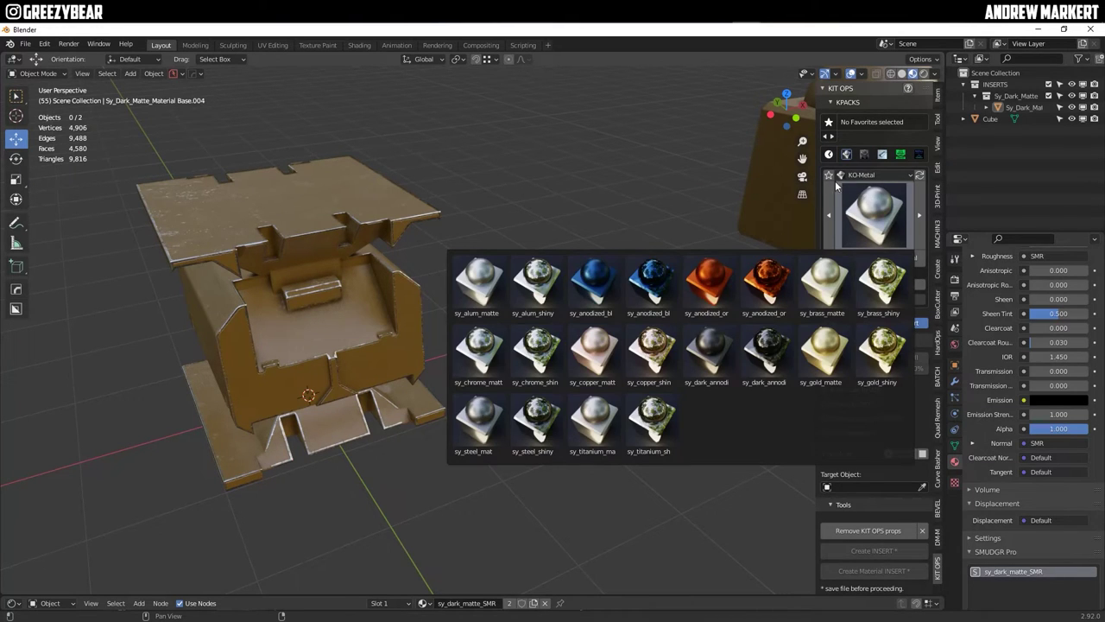
left_click(874, 216)
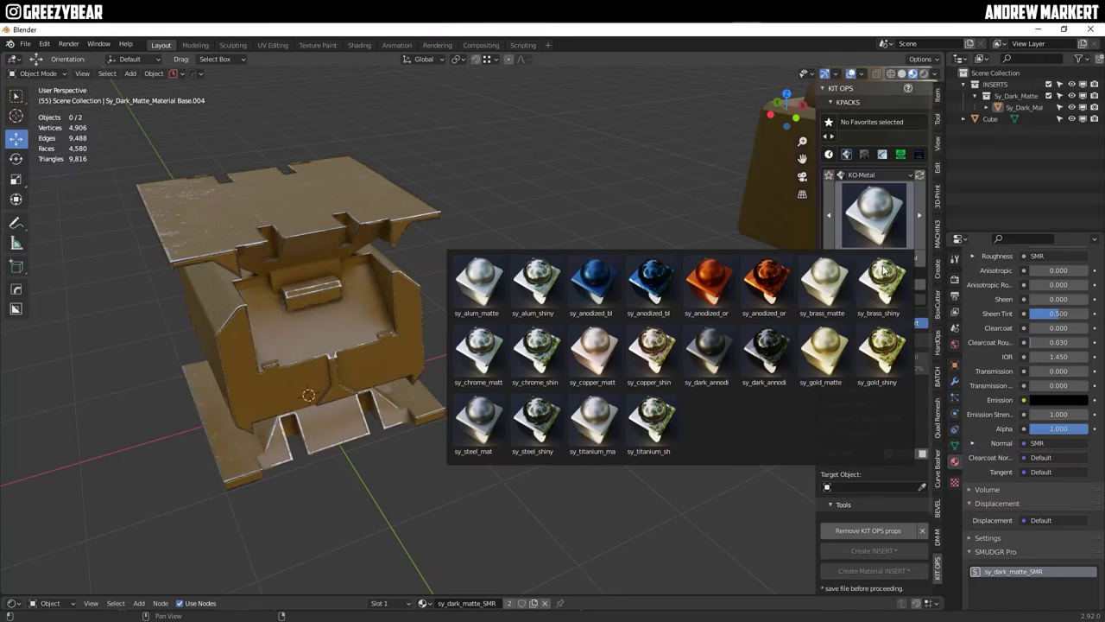
left_click(535, 420)
left_click(849, 257)
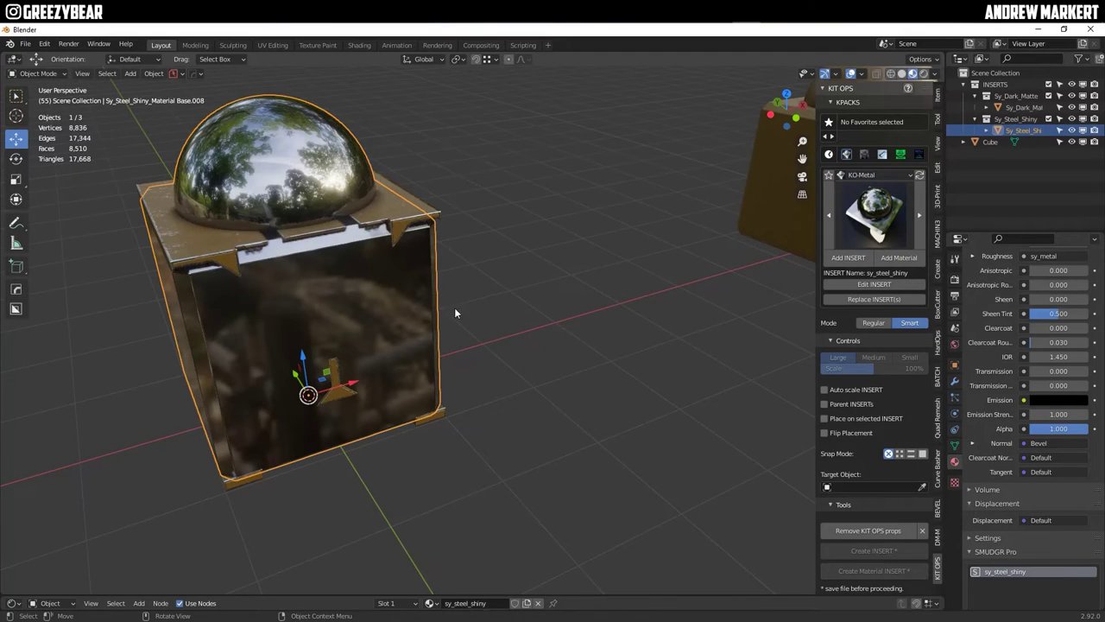
left_click_drag(352, 384, 623, 328)
Apply the SMUDGR Pro automatic setup with the Well Used preset to the shiny steel insert's material.
scroll(659, 210, "up", 4)
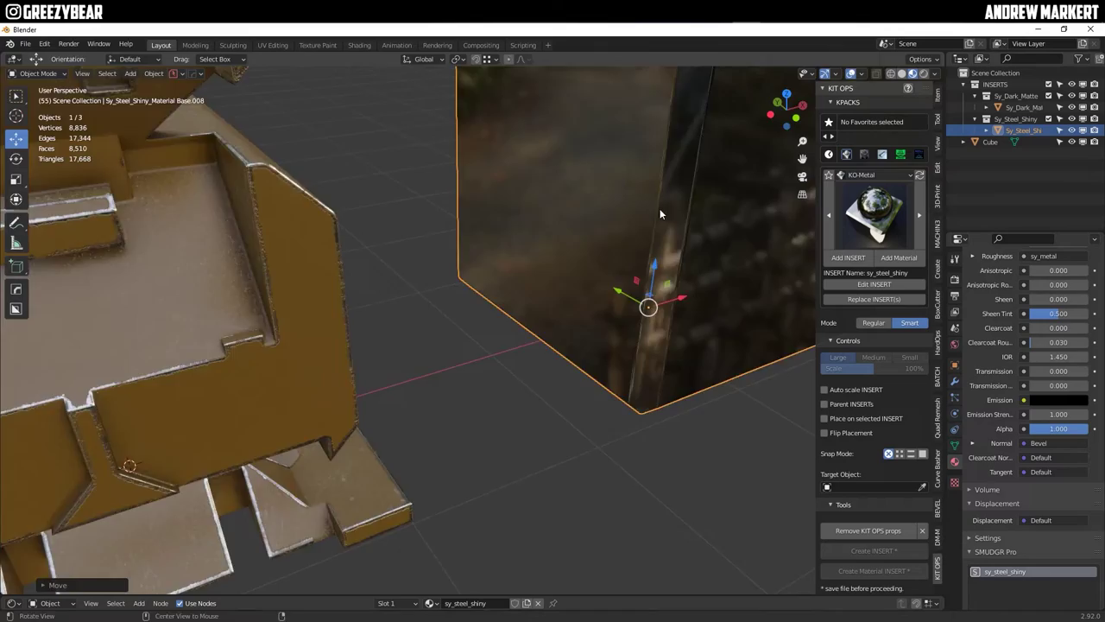
middle_click_drag(660, 209, 445, 345)
scroll(574, 328, "down", 3)
middle_click_drag(544, 380, 546, 357, "shift")
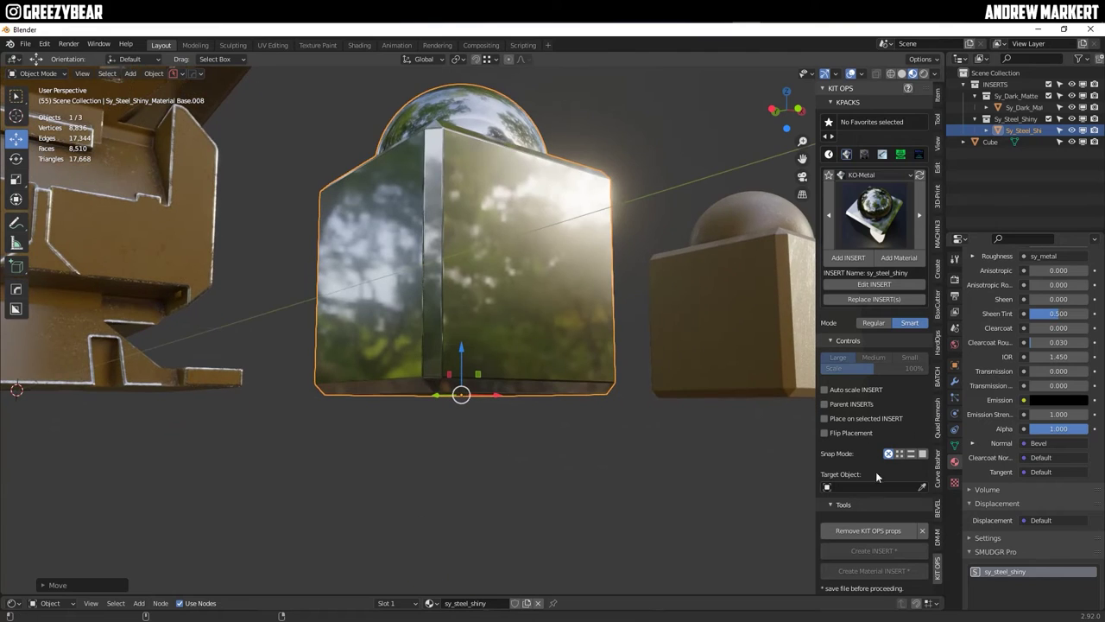
scroll(991, 456, "down", 7)
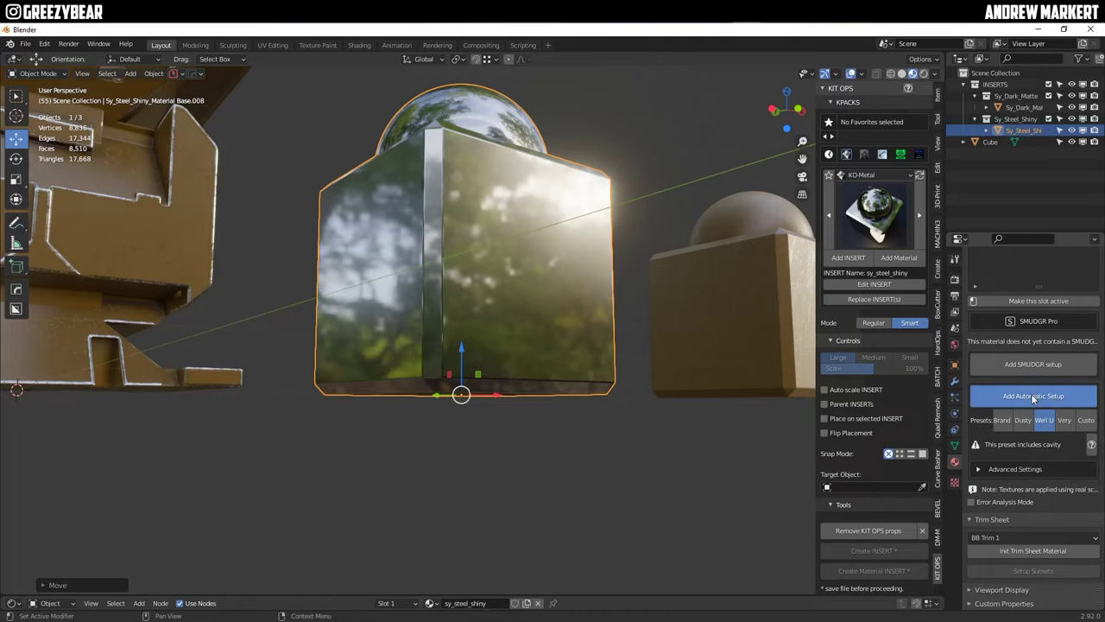
left_click(1034, 395)
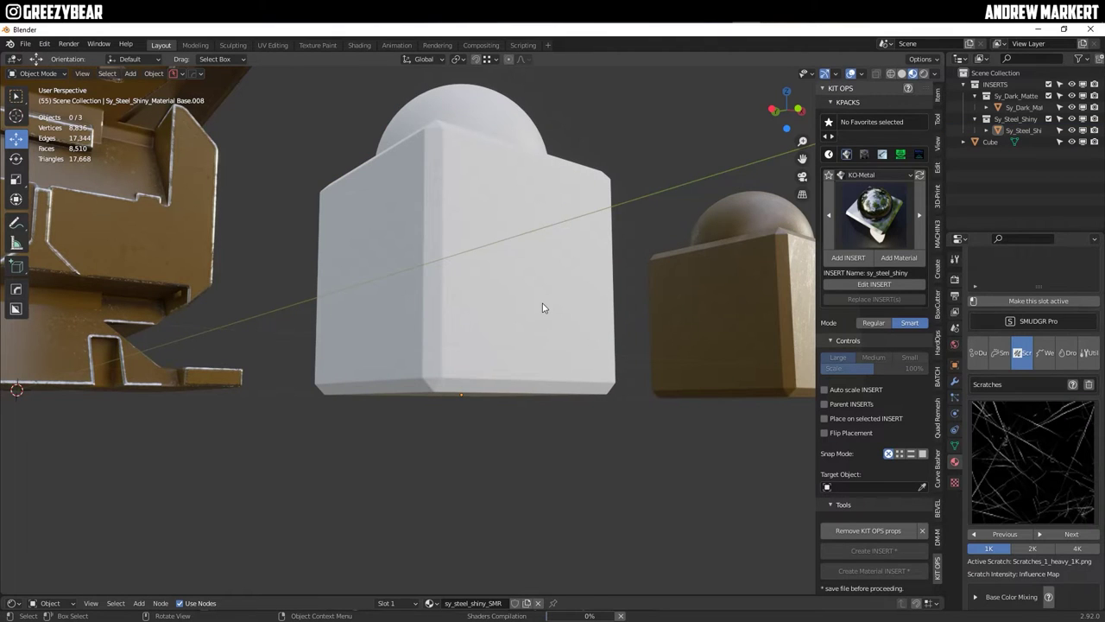
Regenerate the model's Worn Bevel material in KIT OPS Bevel with sy_steel_shiny_SMR as the edge material.
middle_click_drag(537, 299, 425, 337)
scroll(486, 298, "down", 5)
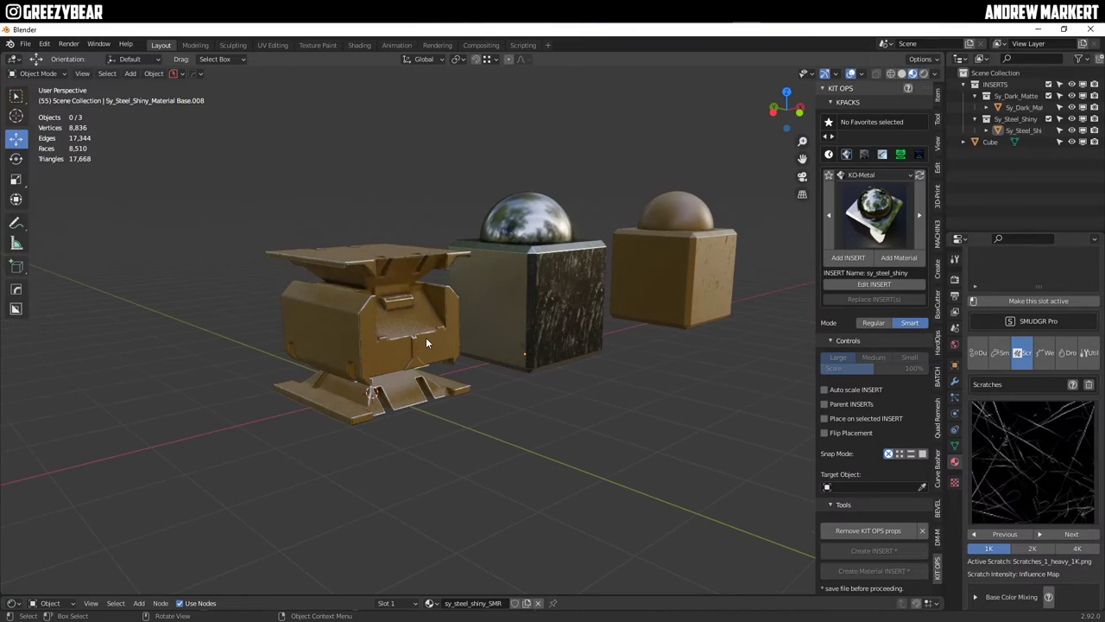
left_click(426, 337)
scroll(871, 447, "down", 1)
left_click(938, 506)
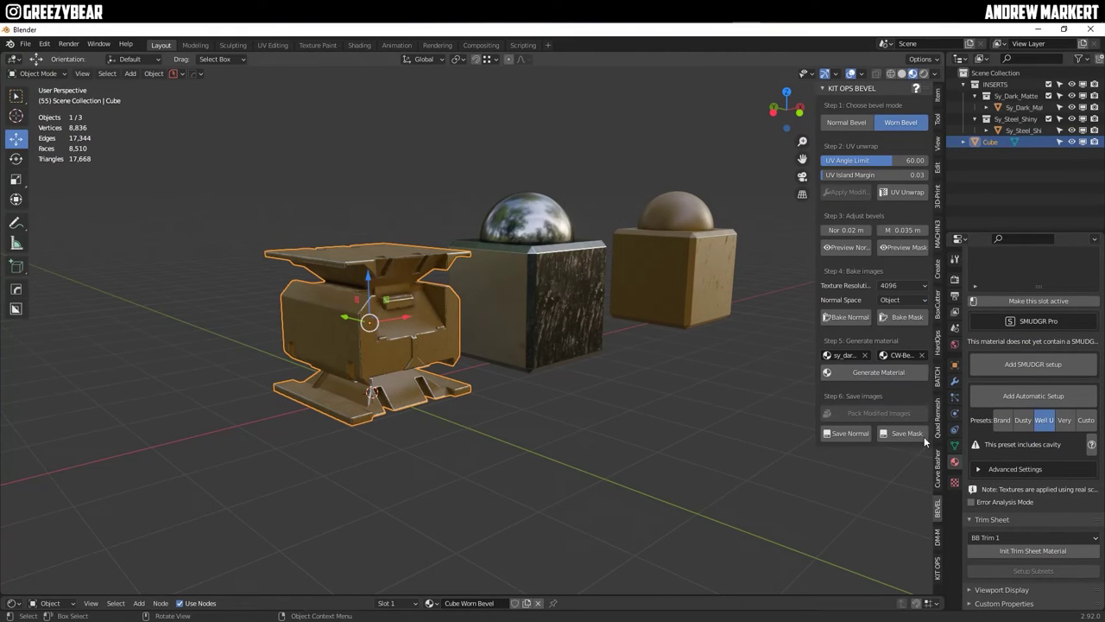
left_click(900, 355)
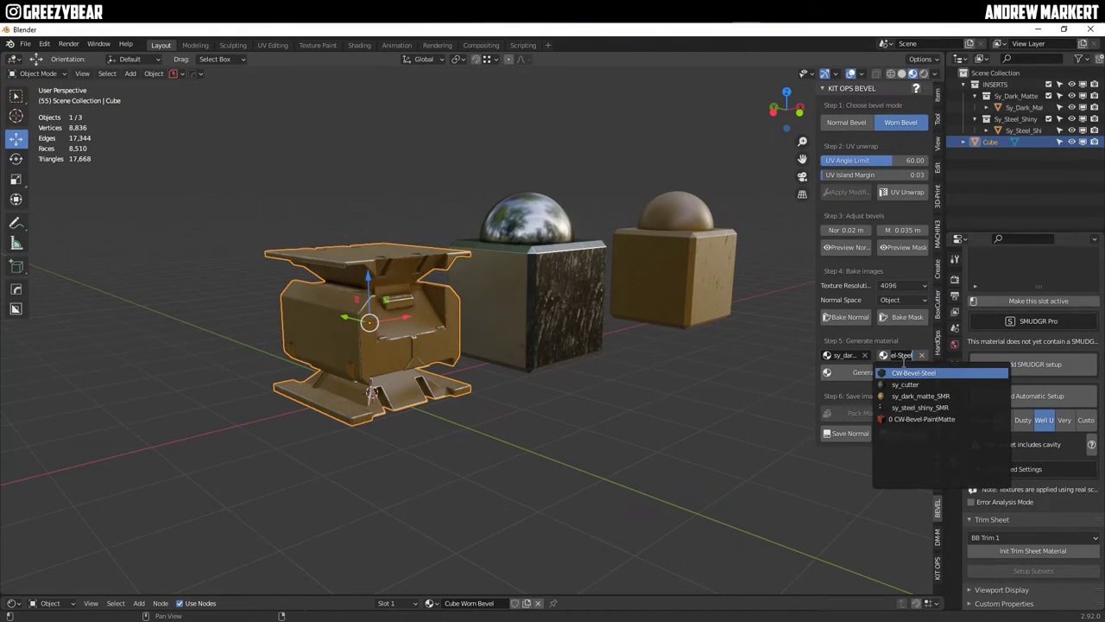
left_click(950, 407)
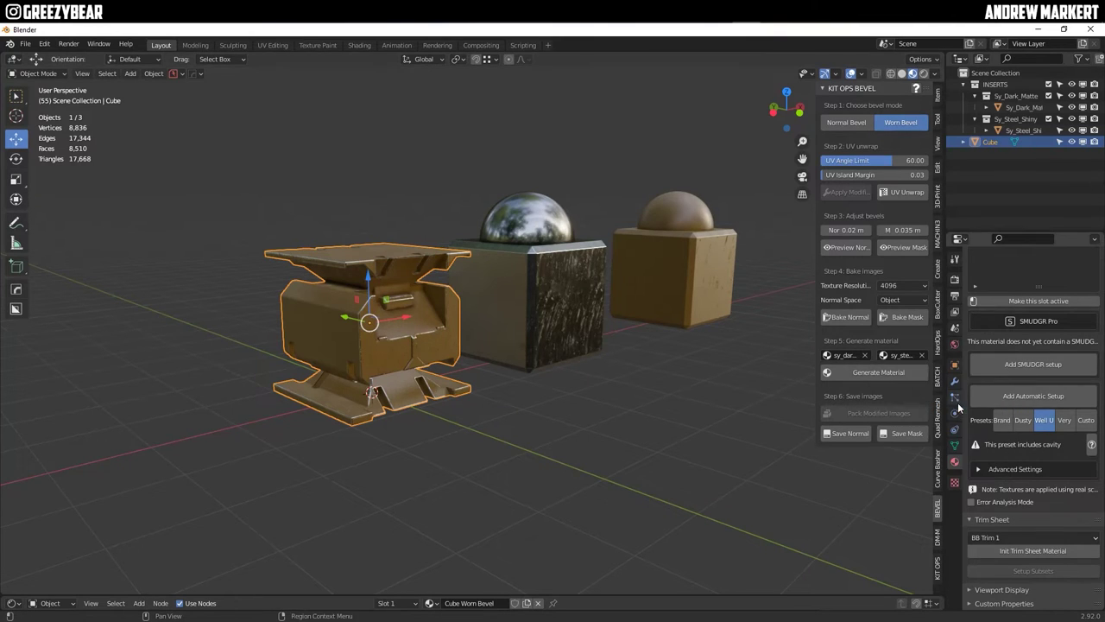
left_click(874, 371)
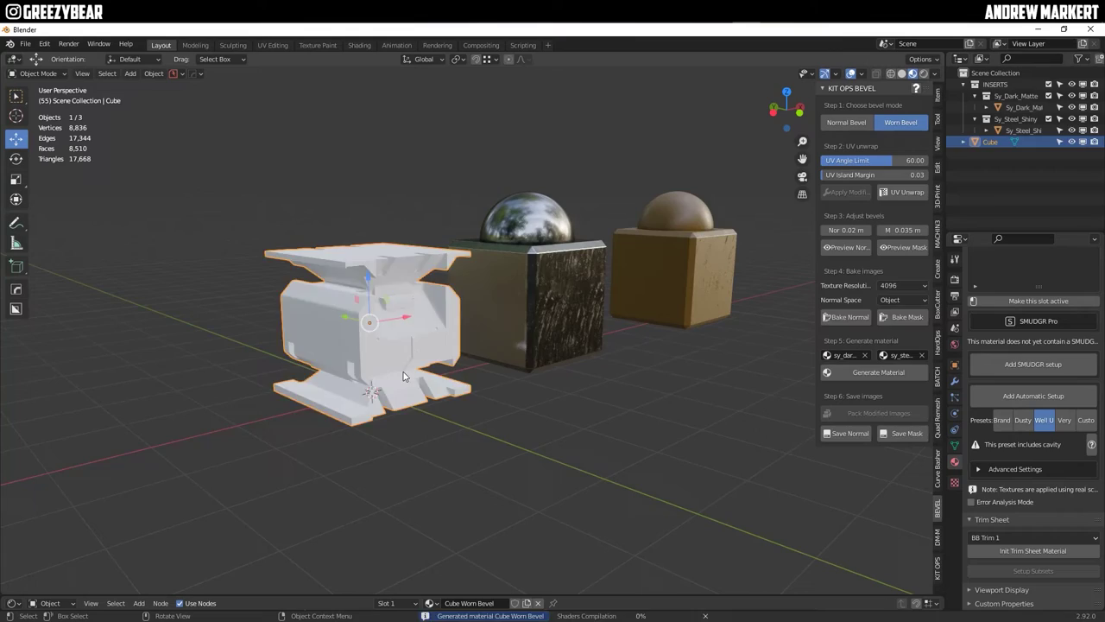
Deselect the model and examine the smudged steel edges and surfaces up close from several angles.
key("alt+a")
scroll(385, 343, "up", 8)
middle_click_drag(126, 360, 281, 462, "shift")
mouse_move(468, 438)
left_mouse_down("alt")
mouse_move(456, 427)
mouse_move(462, 435)
left_mouse_up("alt")
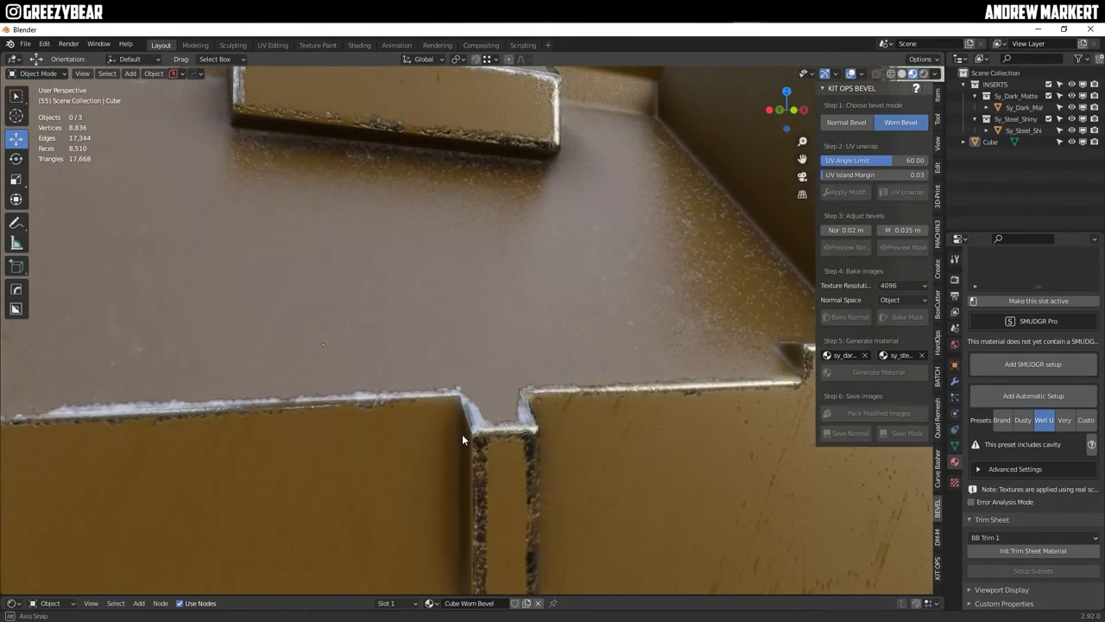
scroll(475, 440, "up", 3)
middle_click_drag(482, 368, 460, 499)
middle_click_drag(451, 410, 387, 494, "ctrl")
middle_click_drag(404, 407, 553, 389)
middle_click_drag(292, 366, 358, 360, "shift")
scroll(498, 383, "down", 5)
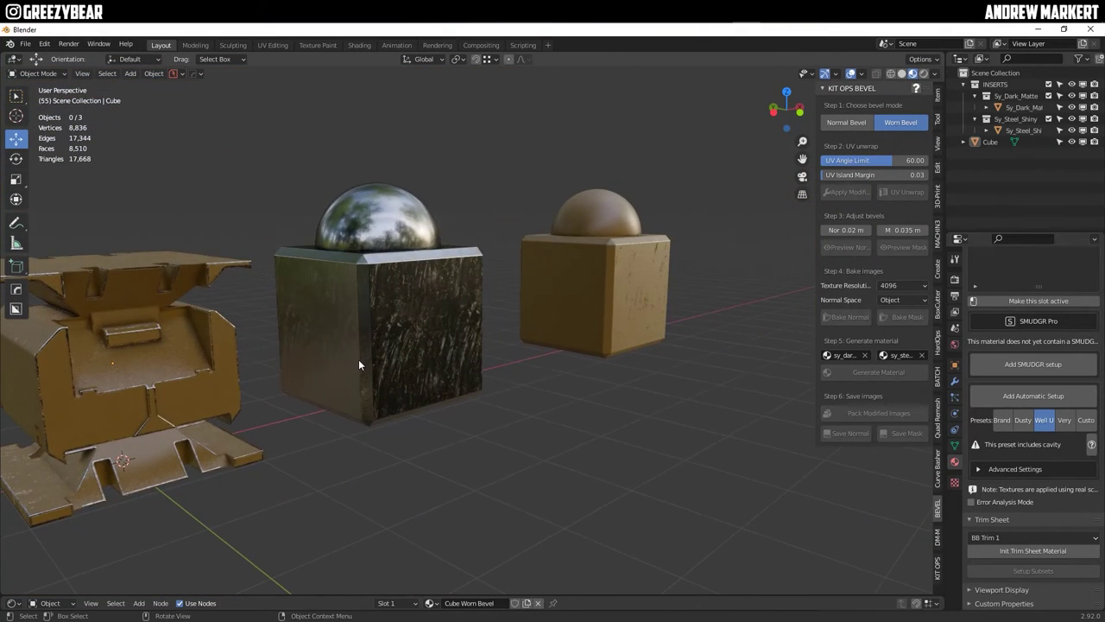
Delete the shiny steel insert and the yellow-brown insert beside the model.
left_click(358, 359)
key("Delete")
left_click(543, 318)
key("Delete")
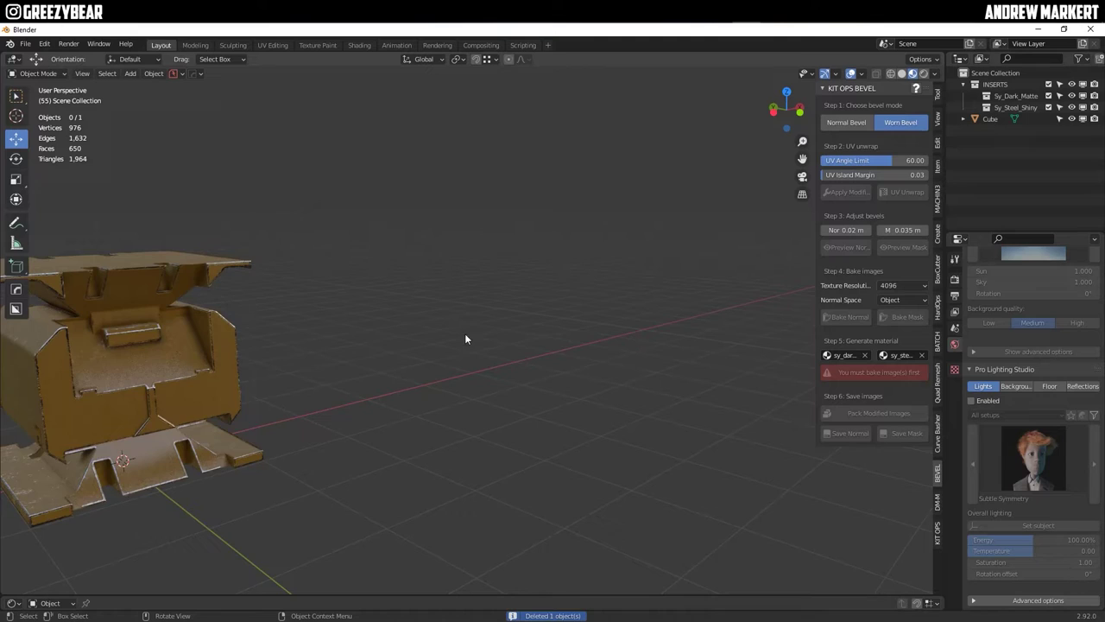
Select the model and choose the ammosquad3 insert from the GB_SFB Decals KPACK.
scroll(285, 372, "up", 3)
middle_click_drag(107, 378, 321, 368, "shift")
left_click(325, 390)
scroll(449, 366, "down", 3)
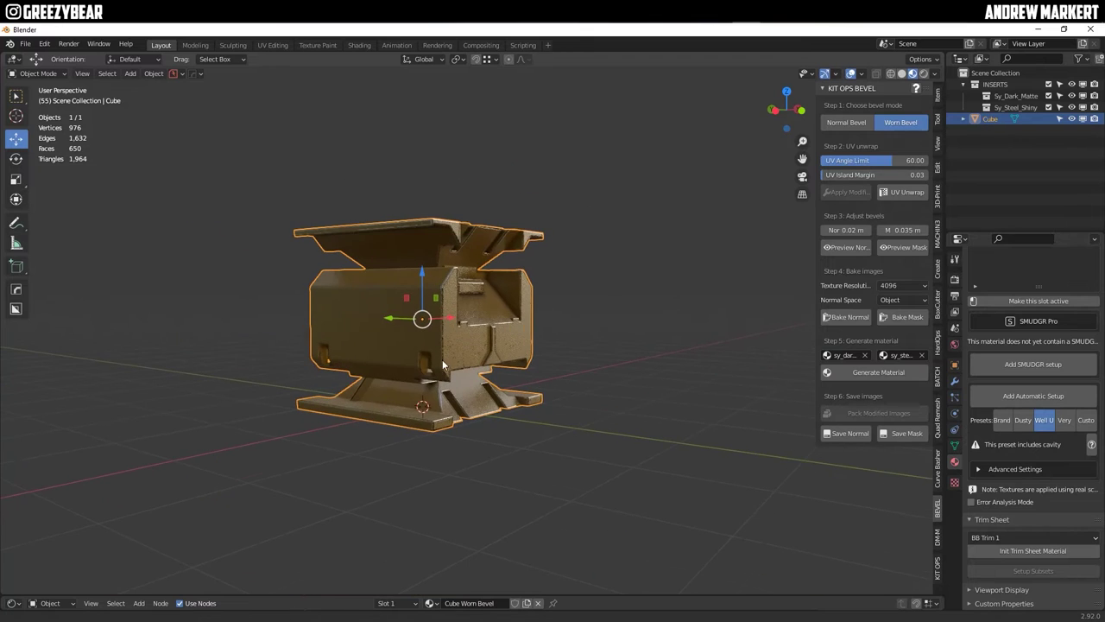
left_click(938, 568)
left_click(854, 175)
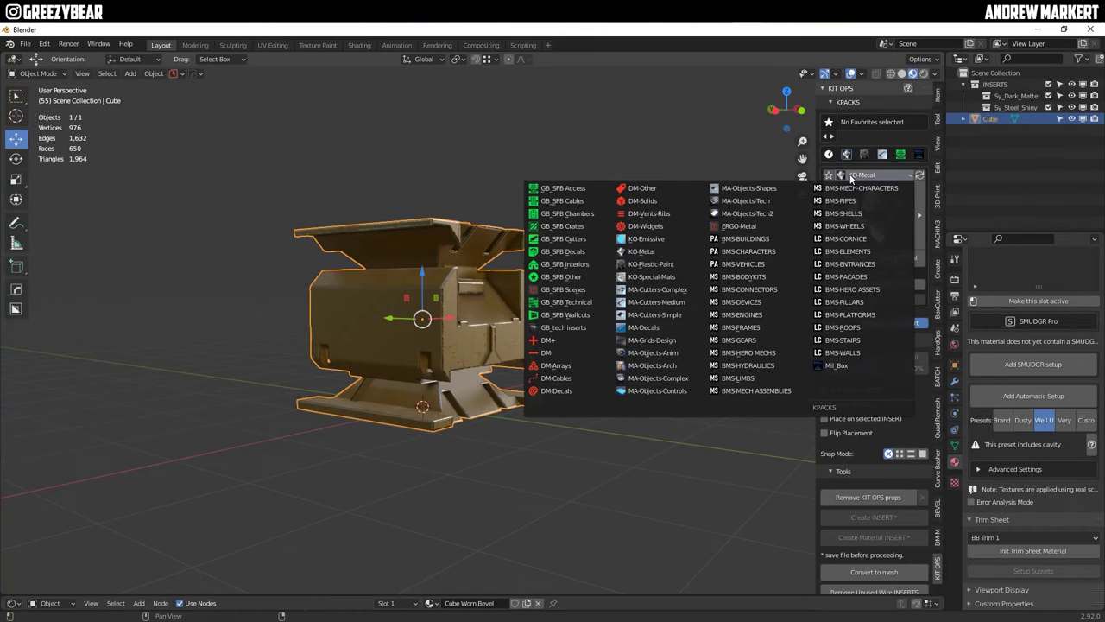
left_click(564, 252)
left_click(868, 217)
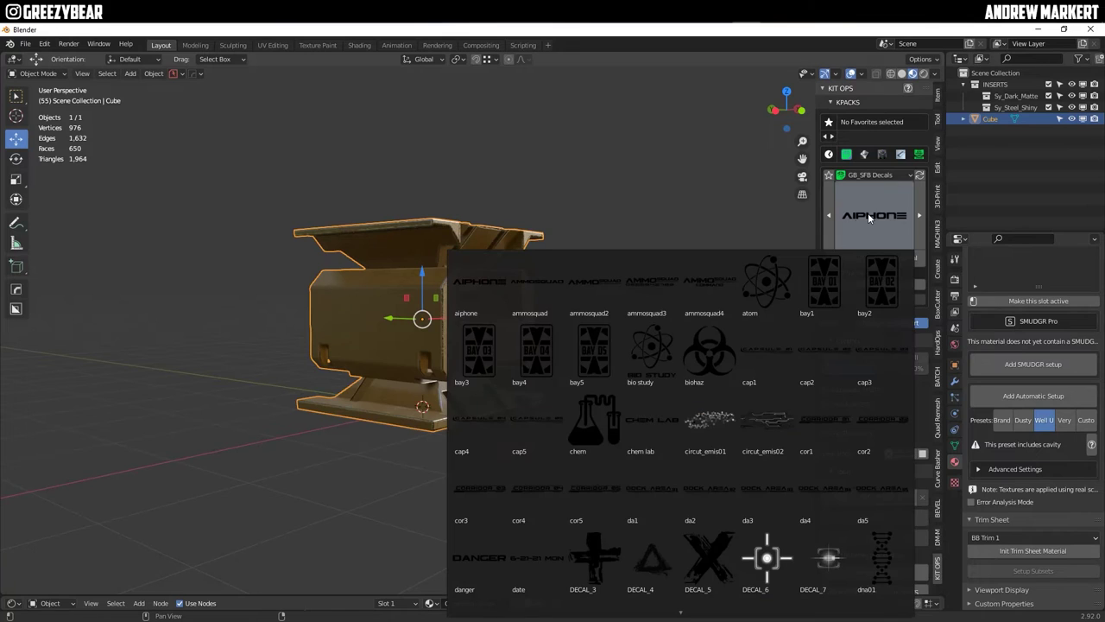
left_click(656, 285)
Add the ammosquad3 decal, scale it up and place it on the model's large flat side face.
left_click(847, 257)
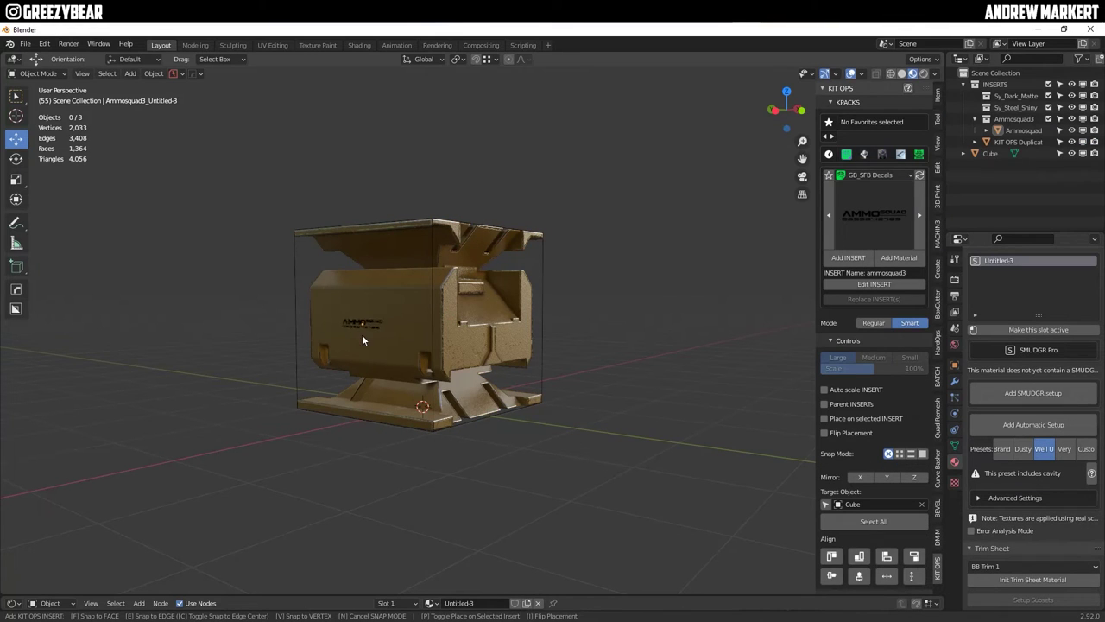
scroll(371, 331, "up", 8, "ctrl")
scroll(368, 333, "down", 2, "ctrl")
scroll(368, 335, "up", 2)
left_click(367, 335)
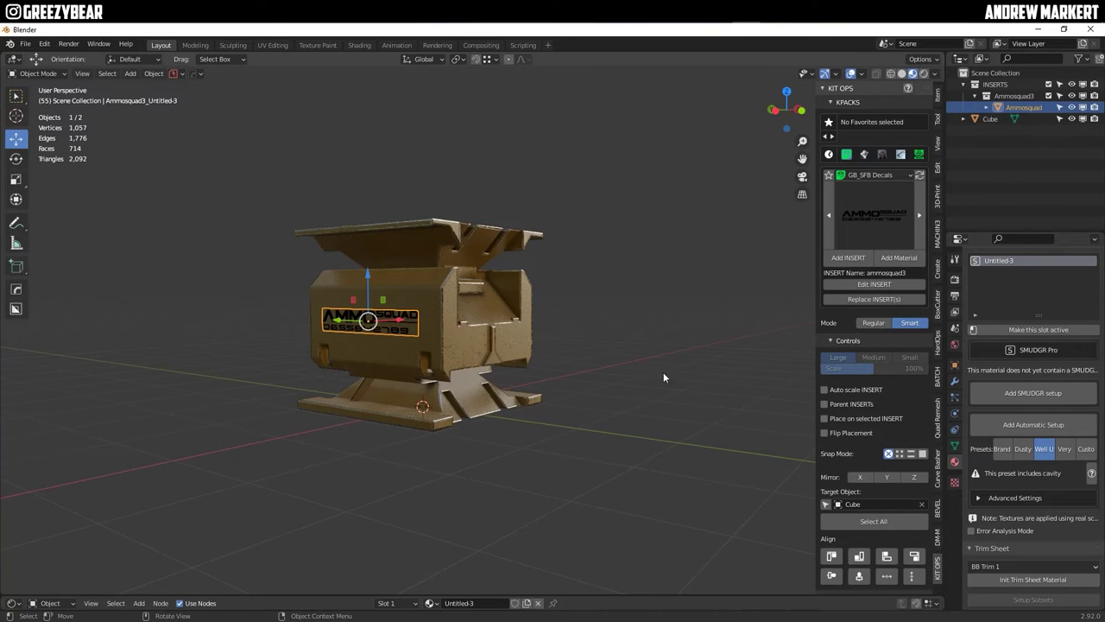
Expand the shader node editor for the ammosquad3 decal and set its Decal Erode amount to 0.600.
key("alt+a")
left_click_drag(293, 333, 371, 313, "alt")
left_click(382, 268)
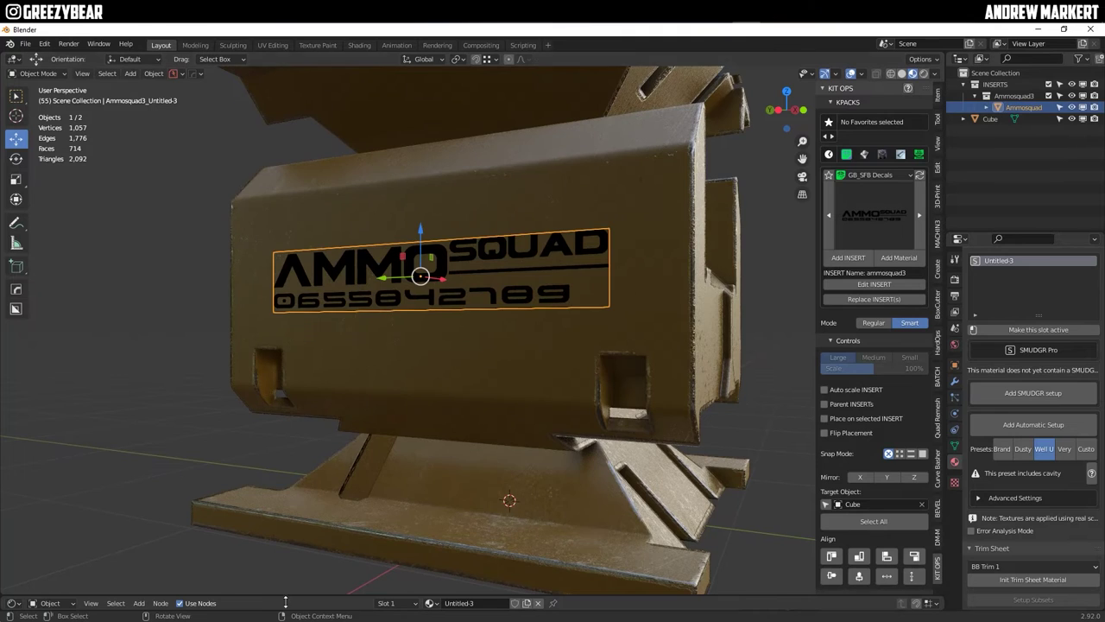
left_click_drag(286, 594, 286, 324)
left_click_drag(470, 439, 158, 543, "alt")
left_click_drag(158, 543, 104, 595, "ctrl+alt")
left_click_drag(497, 525, 284, 399, "alt")
left_click_drag(349, 413, 341, 421, "ctrl+alt")
left_click_drag(341, 421, 319, 482, "alt")
middle_click_drag(319, 480, 305, 503)
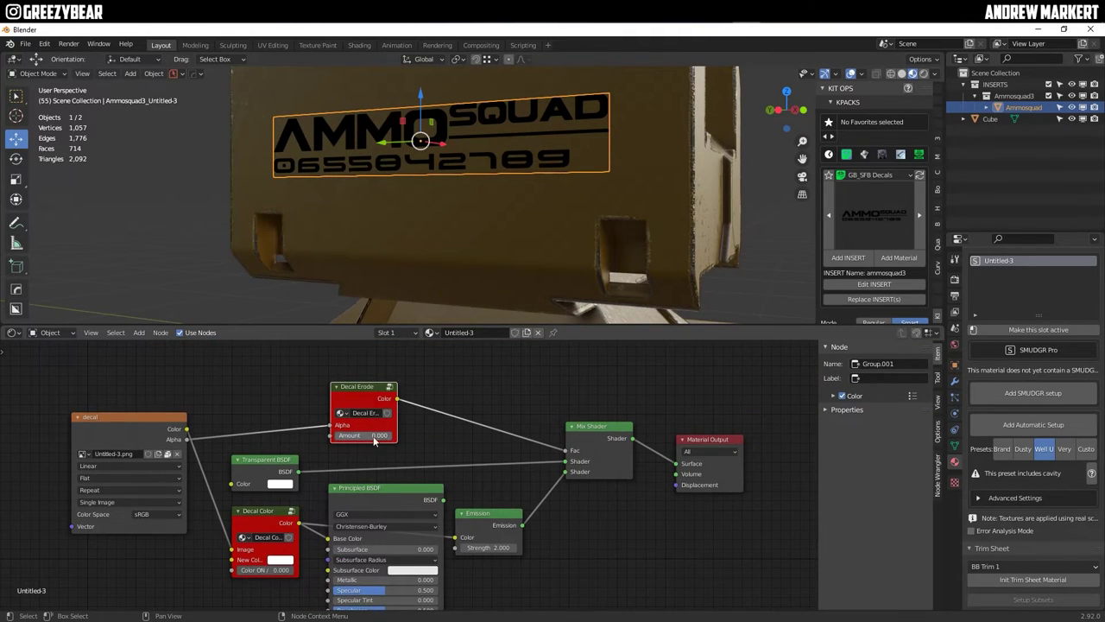
Set the decal's new color to orange with Color ON at 1, and connect the Principled BSDF to the Mix Shader in place of Emission.
left_click(280, 561)
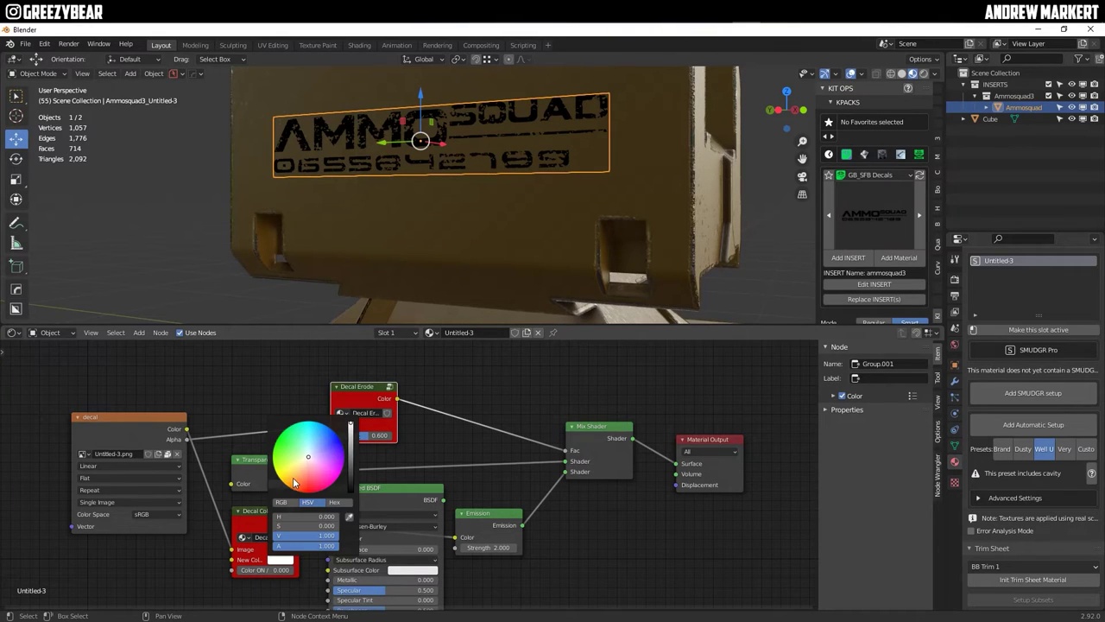
left_click(280, 571)
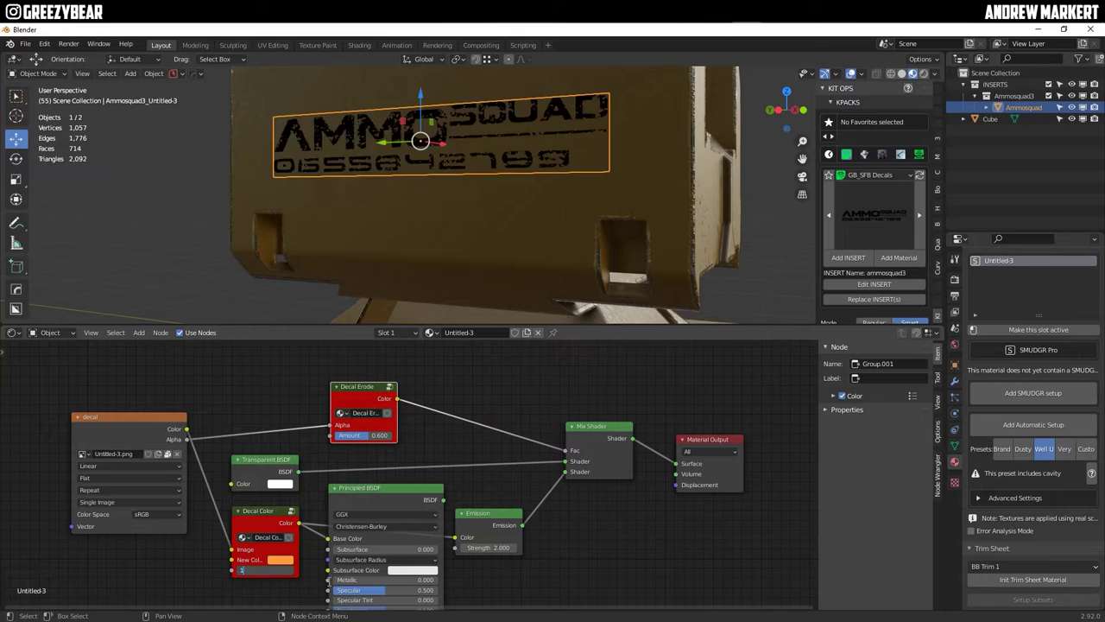
key("Return")
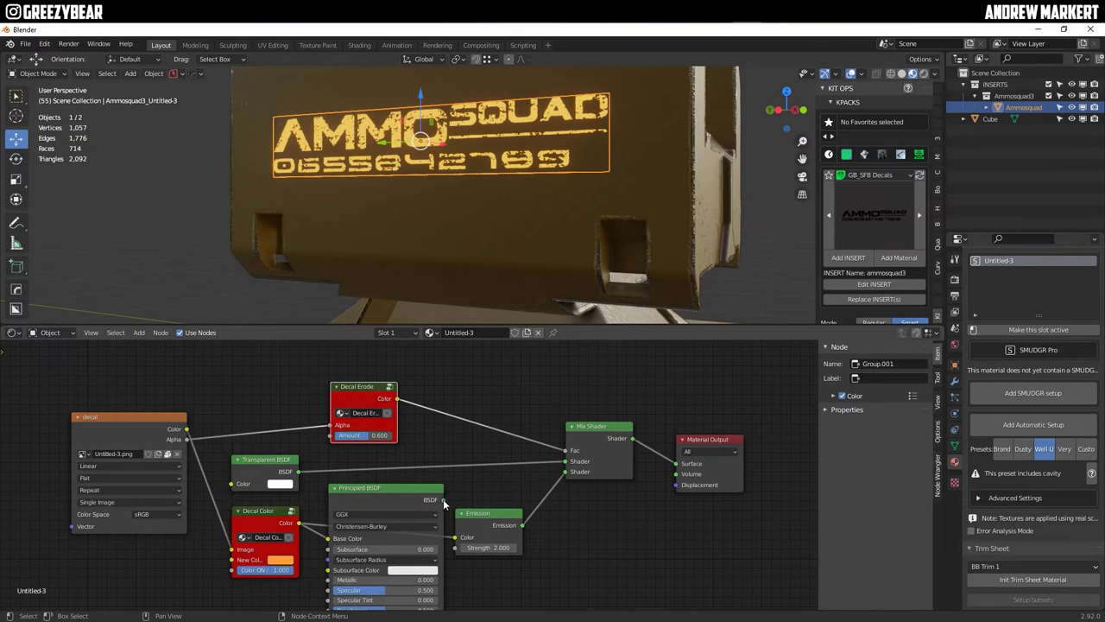
left_click_drag(443, 501, 565, 472)
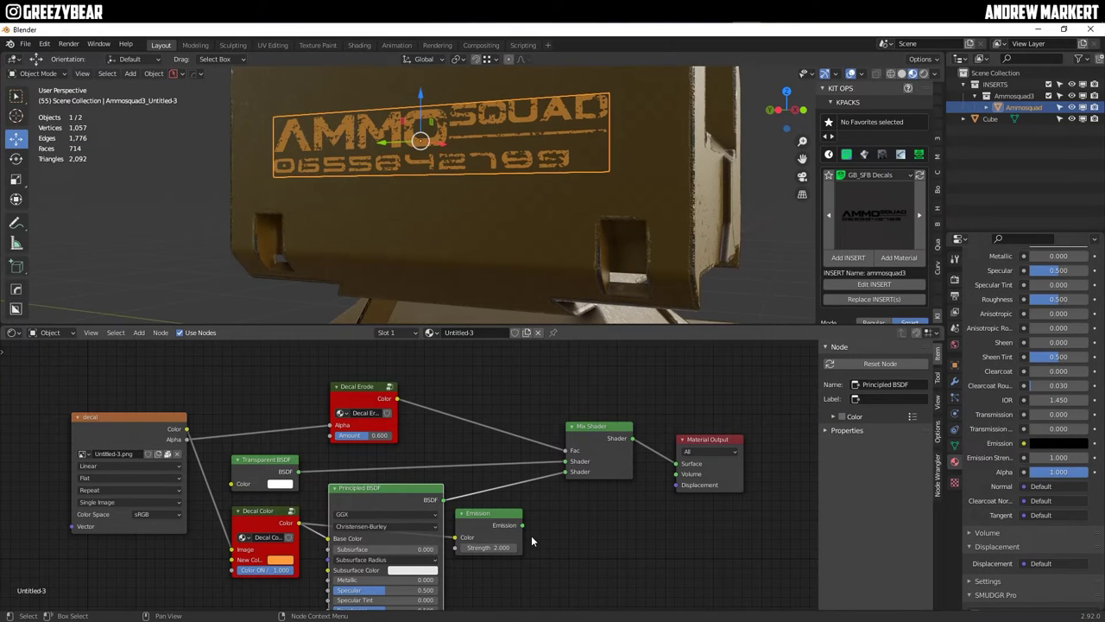
Darken the decal's new color to a deep brown with hue 0.054, saturation 0.925 and value 0.100.
left_click(183, 212)
scroll(440, 209, "down", 4)
middle_click_drag(439, 209, 423, 331)
left_click_drag(424, 331, 424, 525)
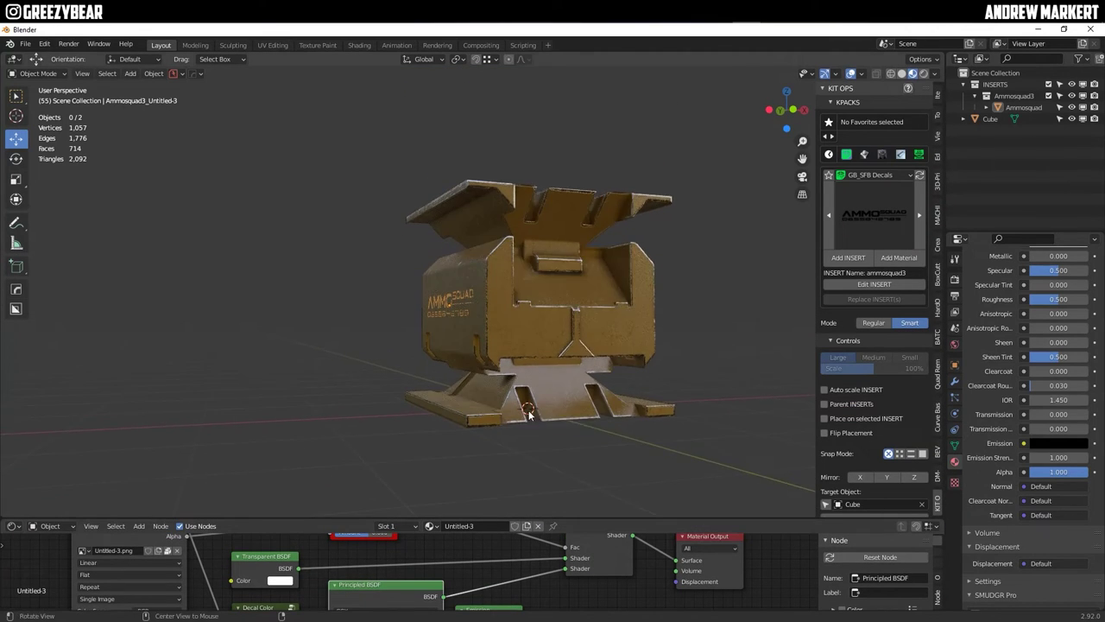
middle_click_drag(424, 345, 478, 337)
left_click(330, 253)
left_click_drag(251, 525, 271, 357)
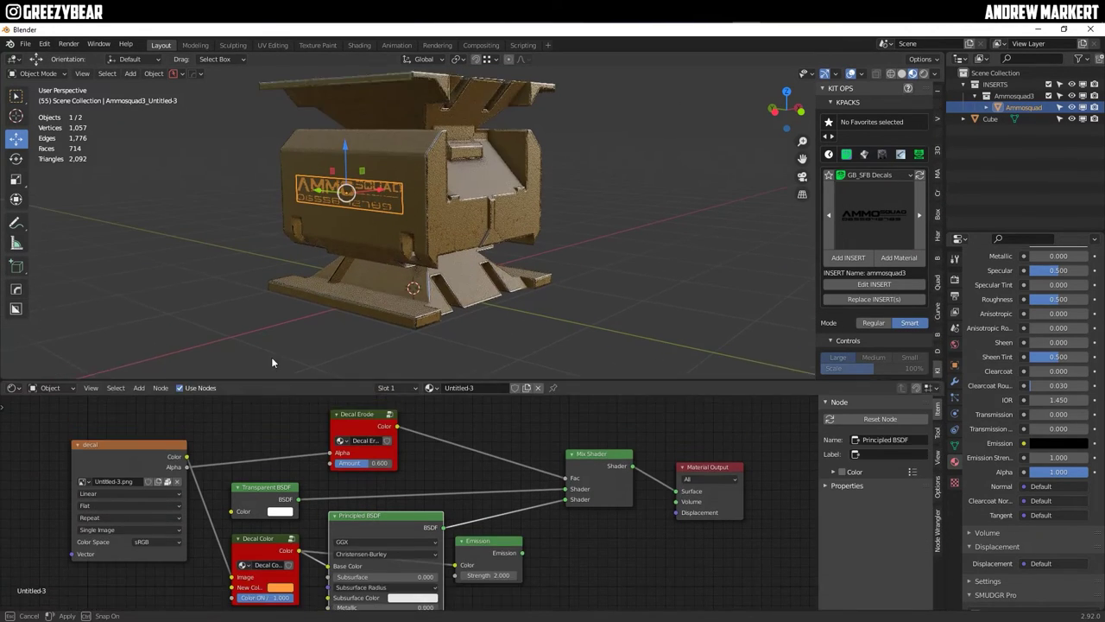
left_click(284, 513)
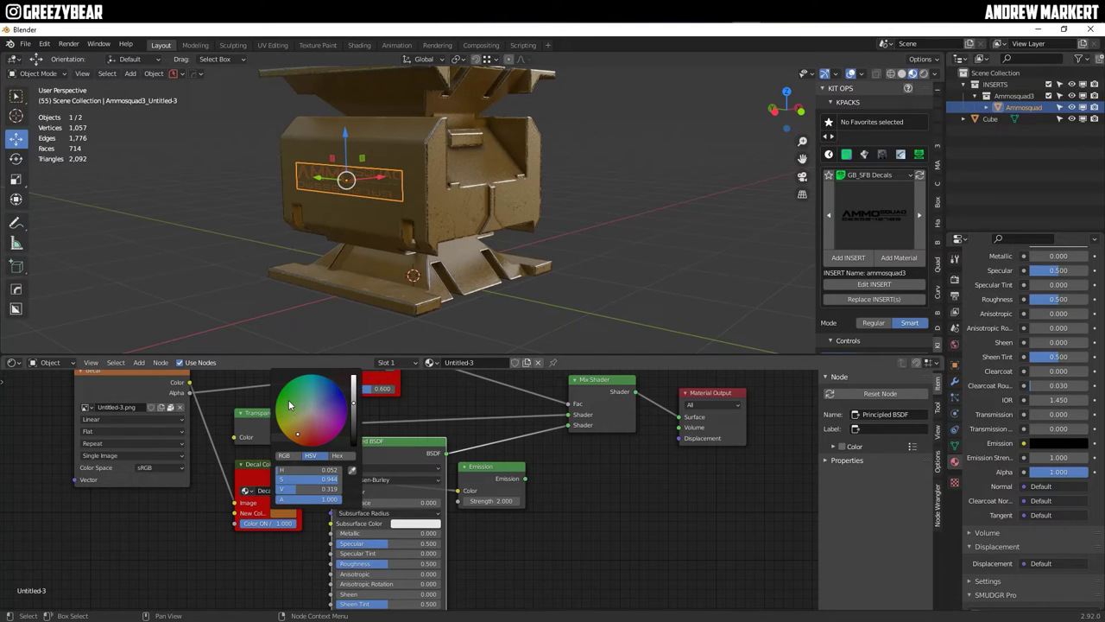
scroll(314, 422, "down", 5)
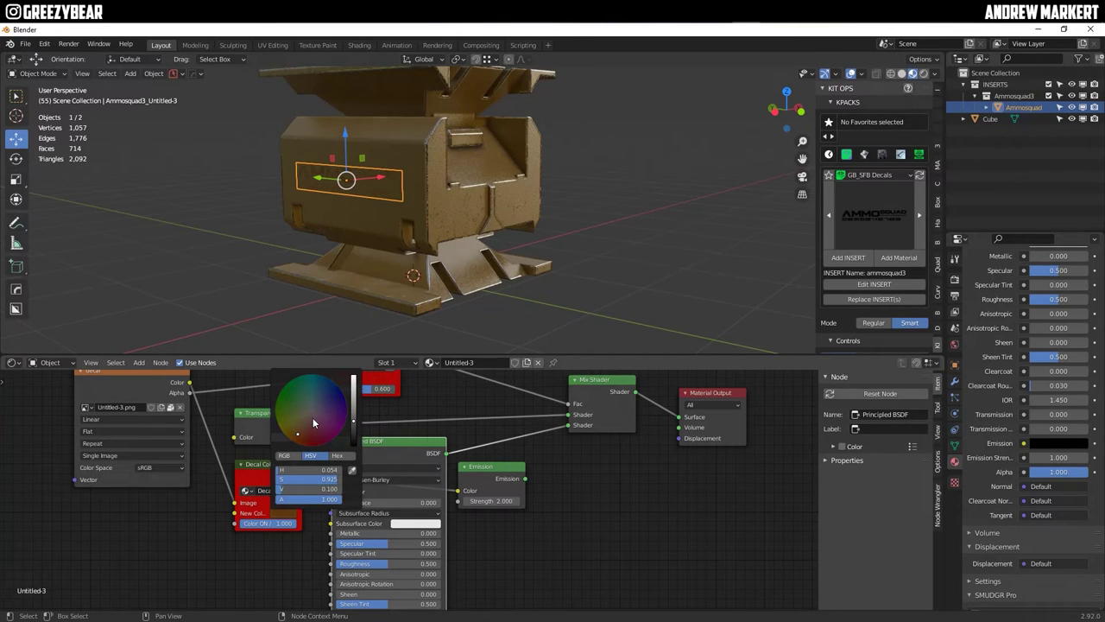
Check the darkened decal on the model's side, deselect it and collapse the shader node editor.
left_click(206, 284)
middle_click_drag(206, 284, 323, 235)
scroll(353, 206, "up", 4)
scroll(459, 235, "up", 3)
scroll(457, 229, "down", 5)
left_click(301, 216)
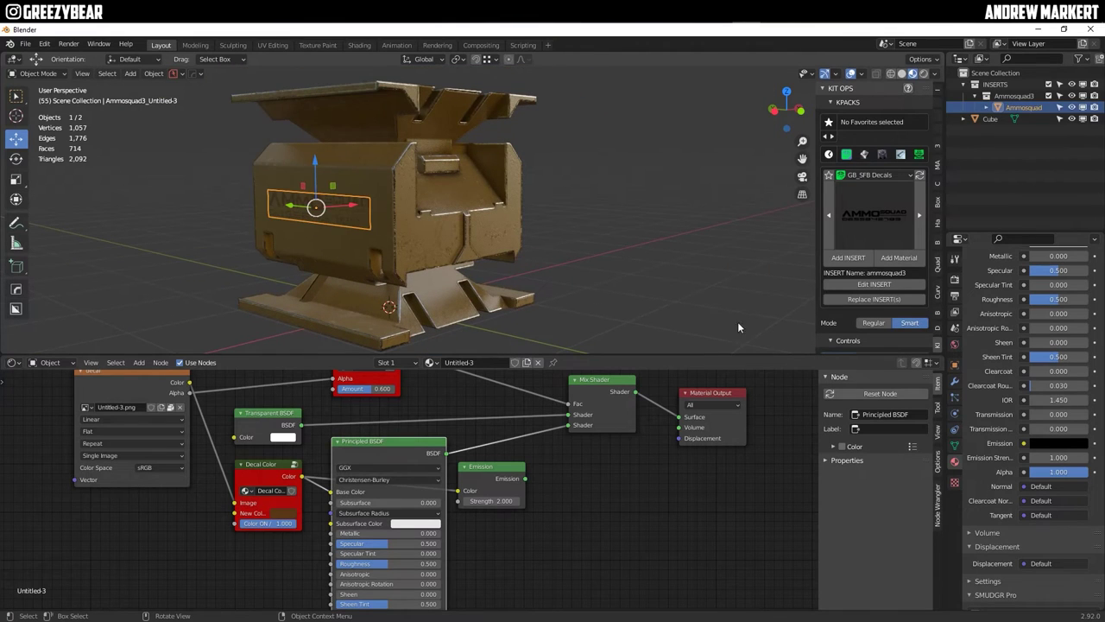
left_click(674, 246)
middle_click_drag(673, 245, 461, 316)
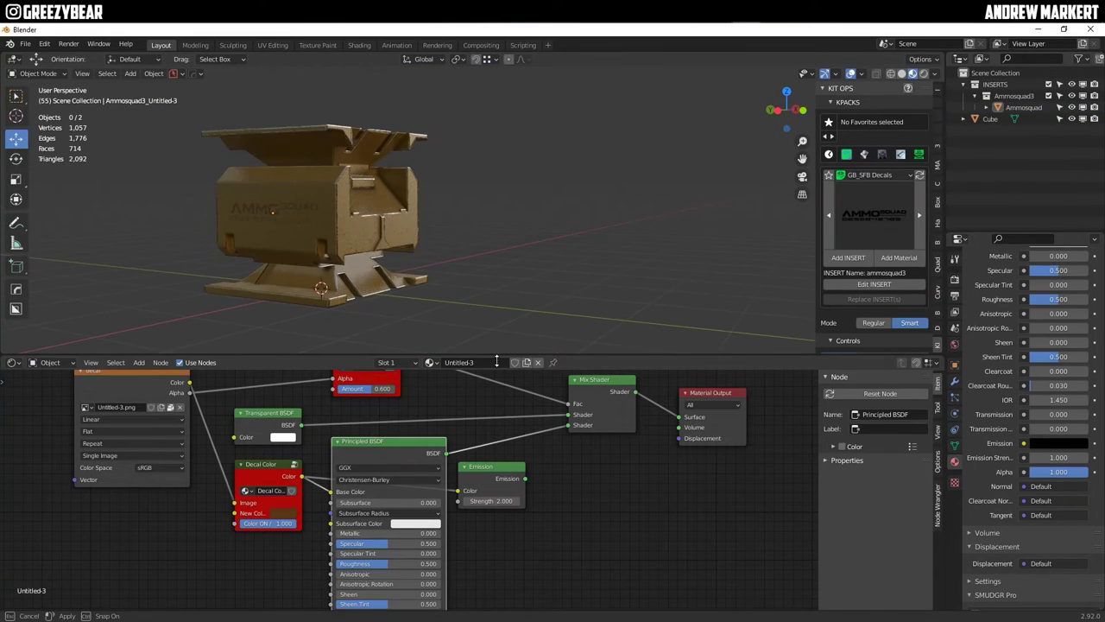
left_click_drag(497, 362, 497, 602)
middle_click_drag(308, 346, 391, 324, "shift")
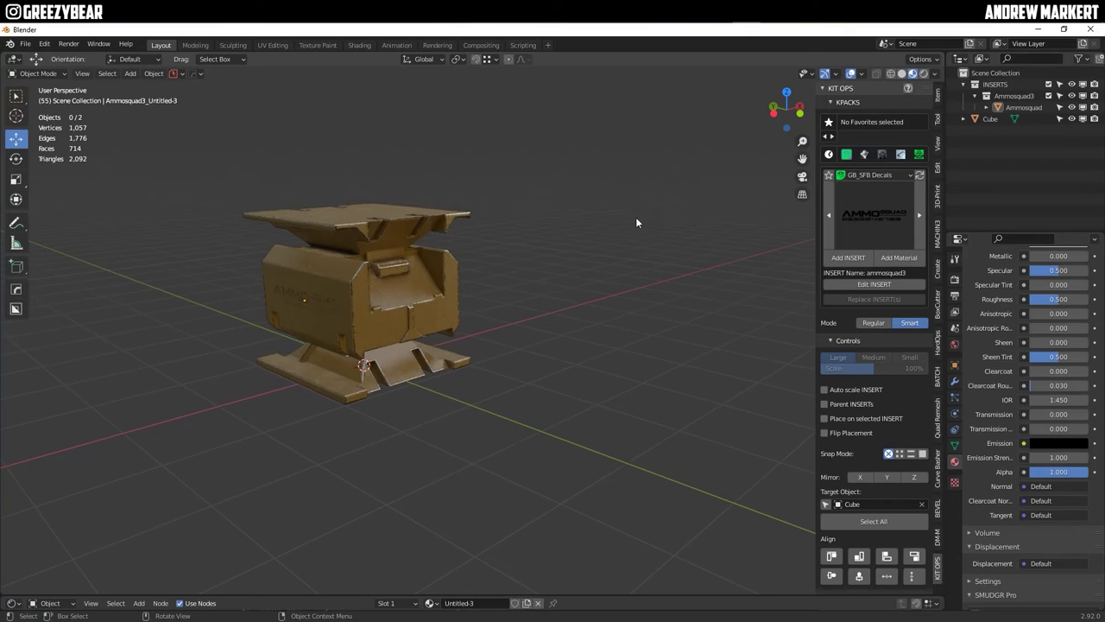
Add a mesh plane beneath the model, scale it up into a large ground surface and deselect it.
left_click(131, 73)
mouse_move(194, 86)
left_click(246, 86)
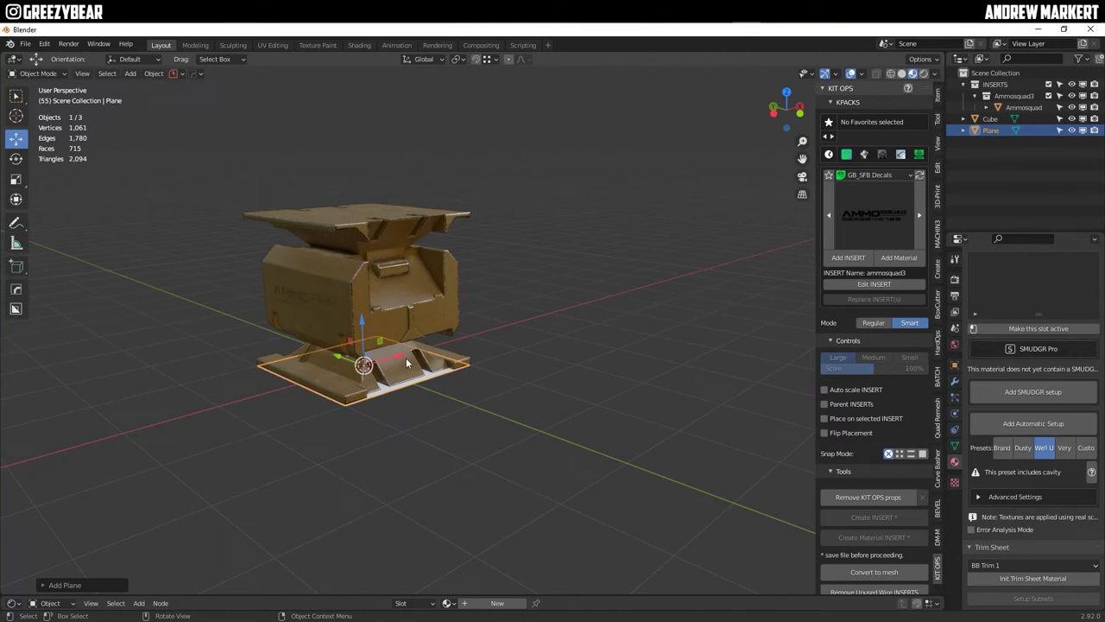
key("s")
left_click(358, 290)
key("alt+a")
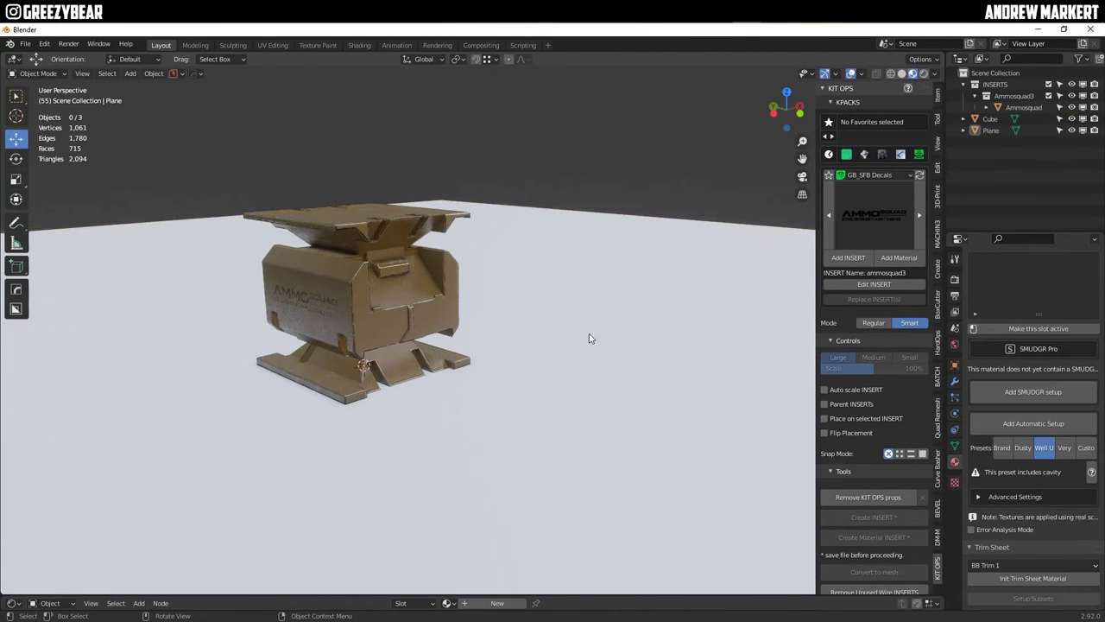
Assign the existing sy_cutter material to the ground plane and deselect it.
left_click(588, 338)
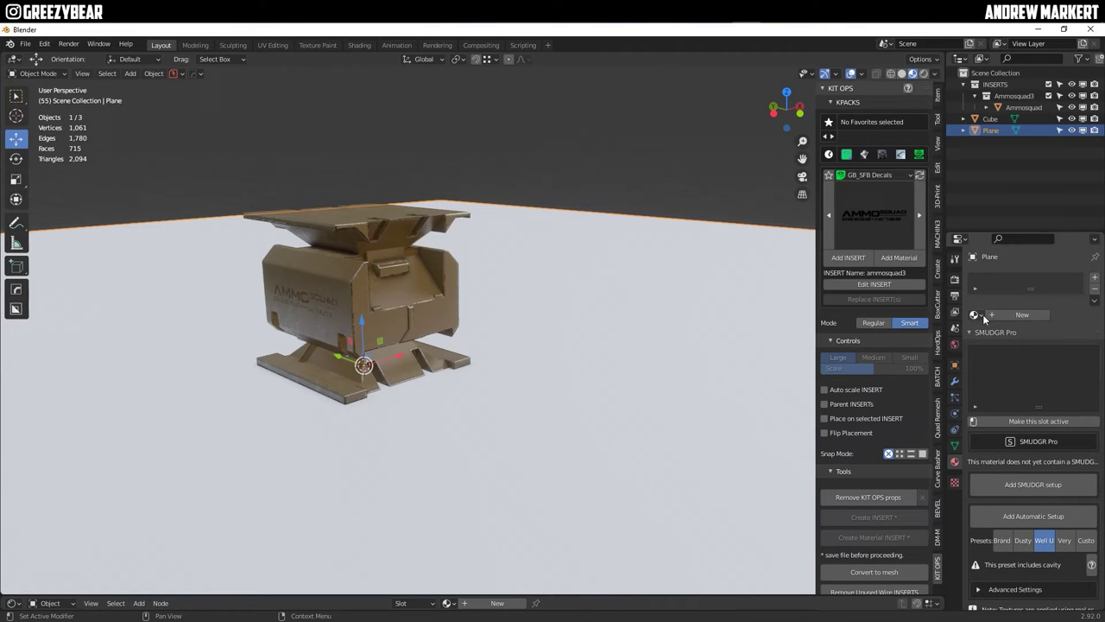
left_click(976, 315)
left_click(891, 397)
key("alt+a")
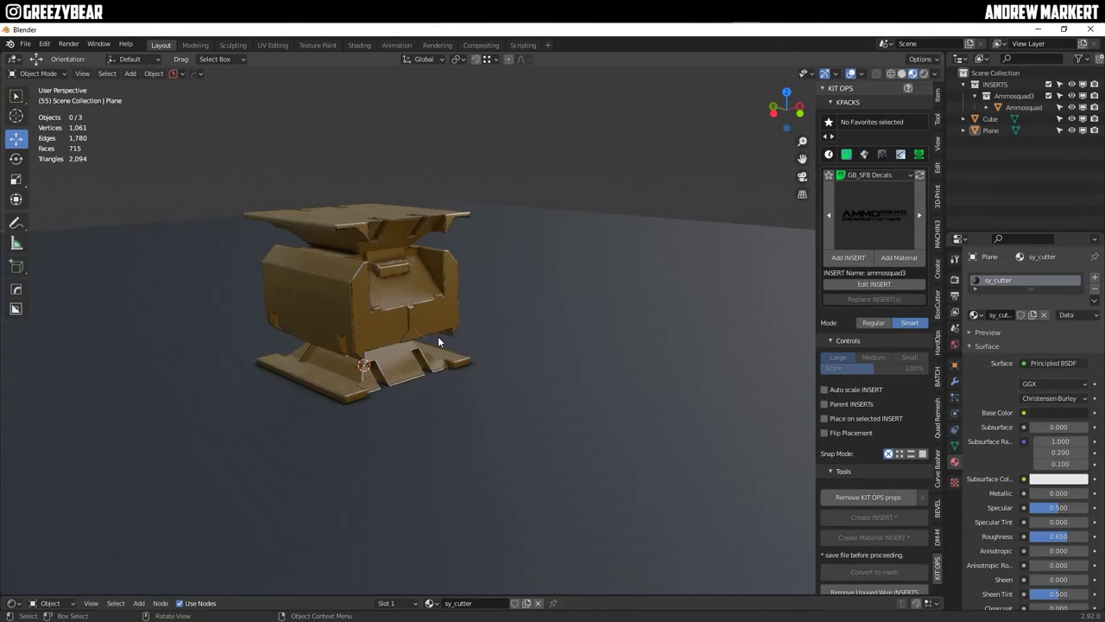
Add an area light, enlarge it to 2.73 m and position it high above and beside the model.
mouse_move(372, 343)
middle_mouse_down()
mouse_move(295, 324)
mouse_move(370, 342)
middle_mouse_up()
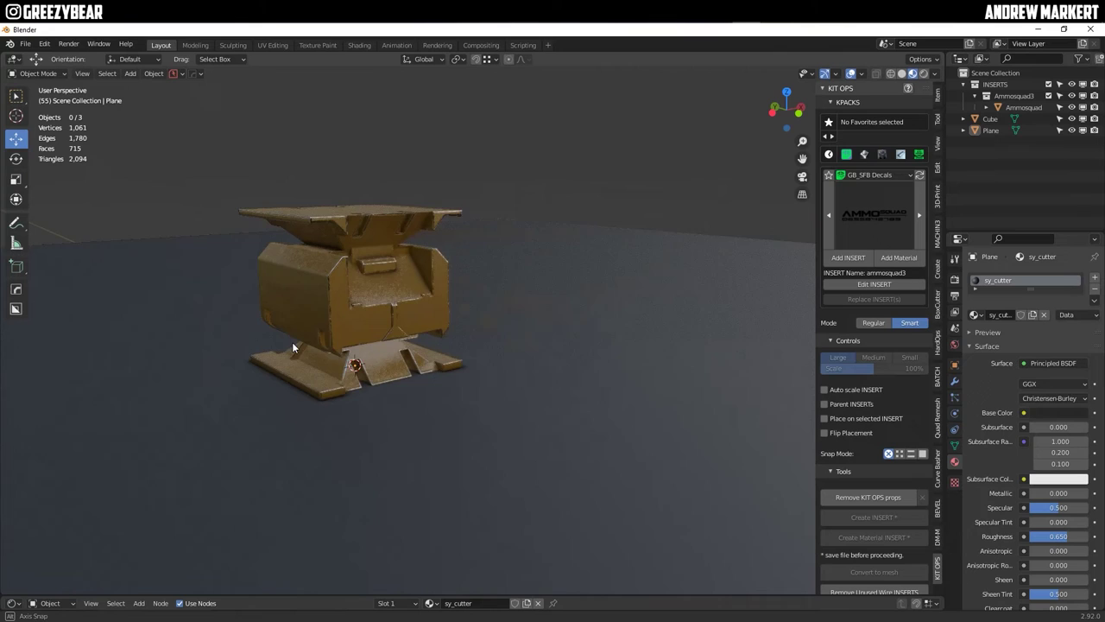
middle_click_drag(292, 342, 325, 331)
left_click(129, 72)
mouse_move(145, 230)
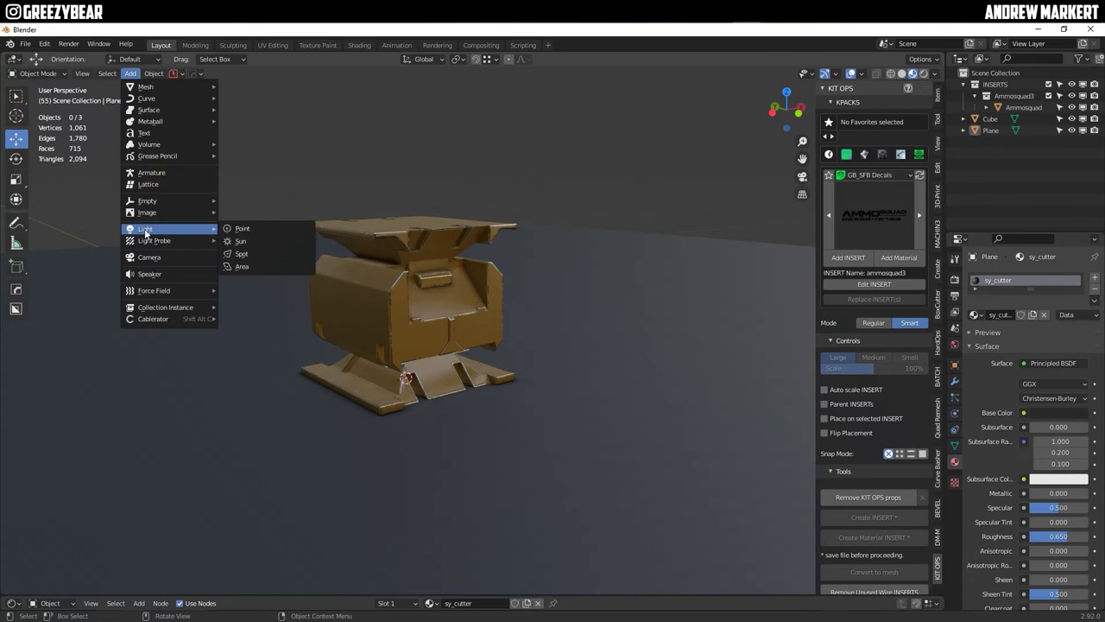
left_click(242, 266)
left_click_drag(407, 331, 413, 124)
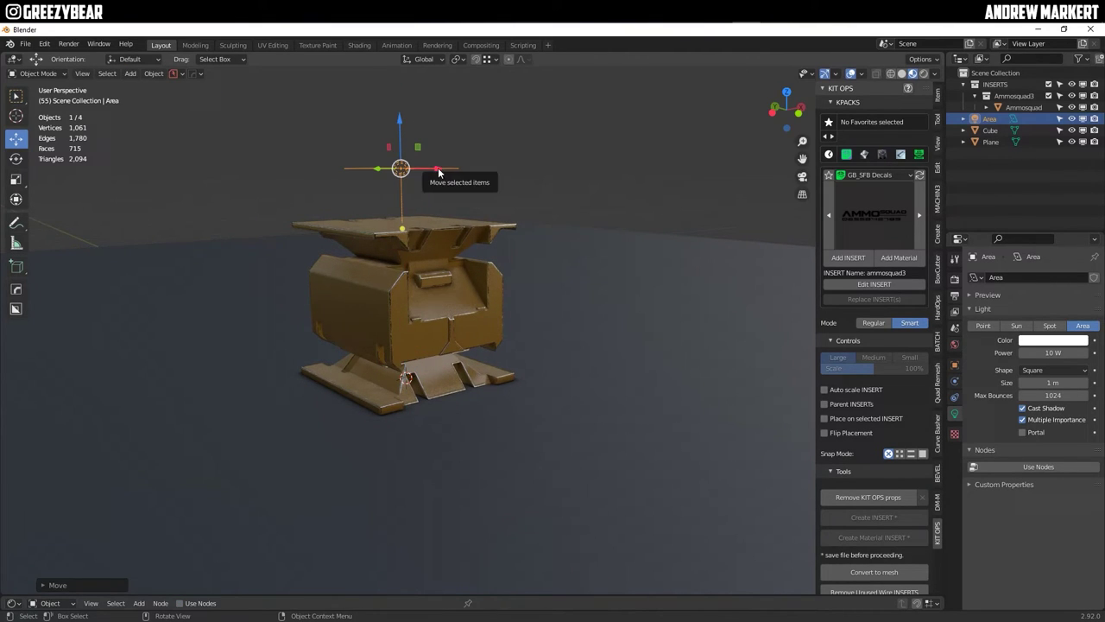
middle_click_drag(438, 172, 421, 258)
left_click_drag(369, 161, 486, 234)
left_click_drag(523, 186, 525, 97)
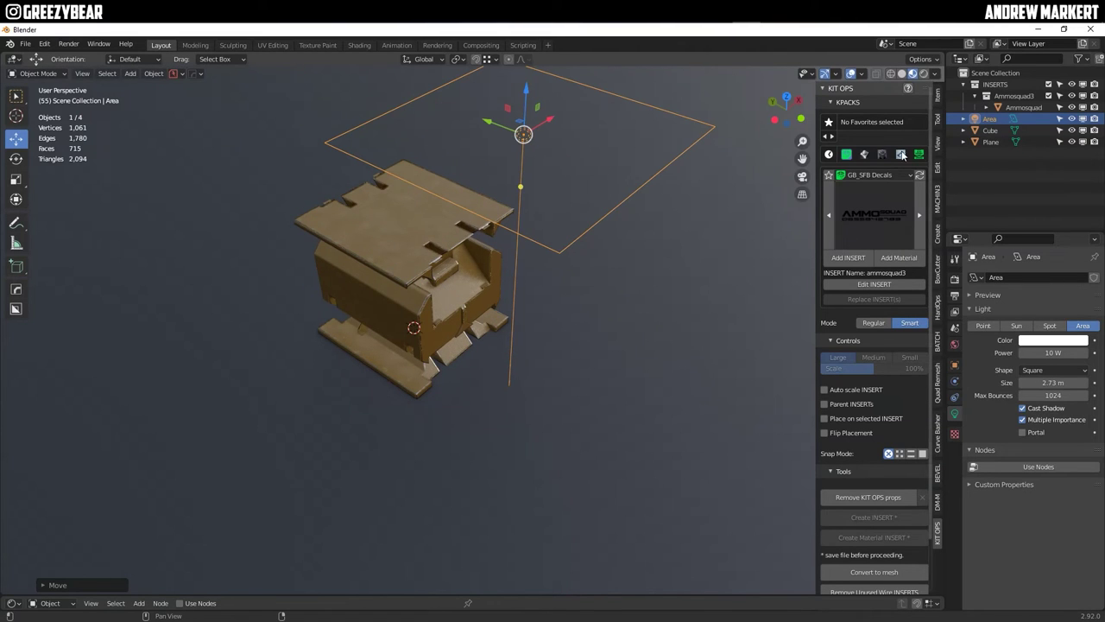
Enable Scene Lights and Scene World in the viewport shading.
left_click(938, 74)
left_click(880, 145)
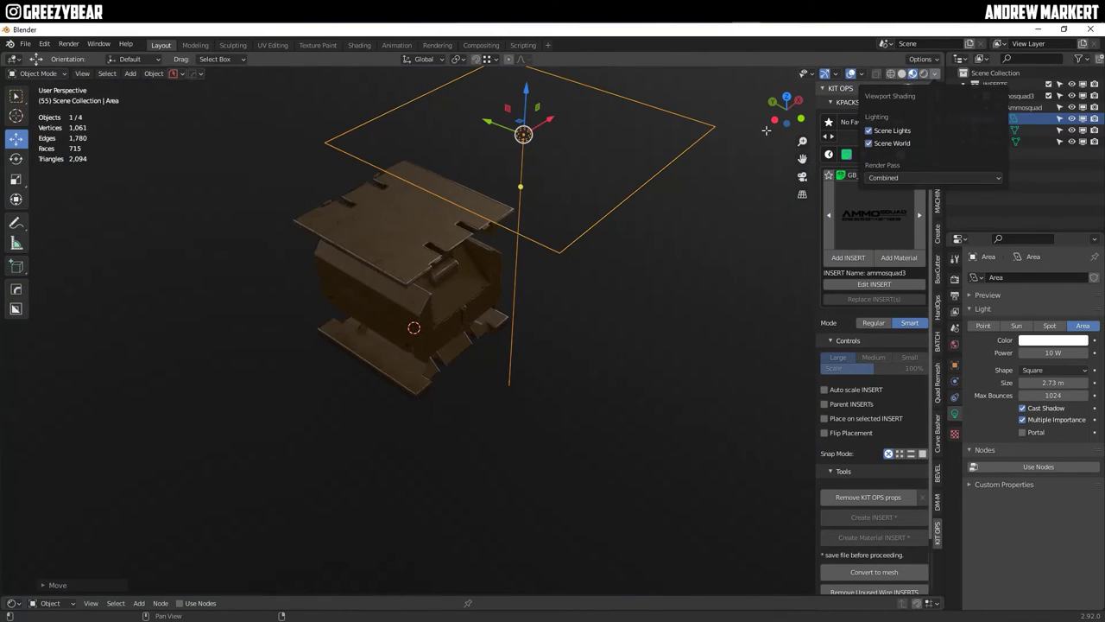
Set the area light's power to 150 W.
type("150")
key("Return")
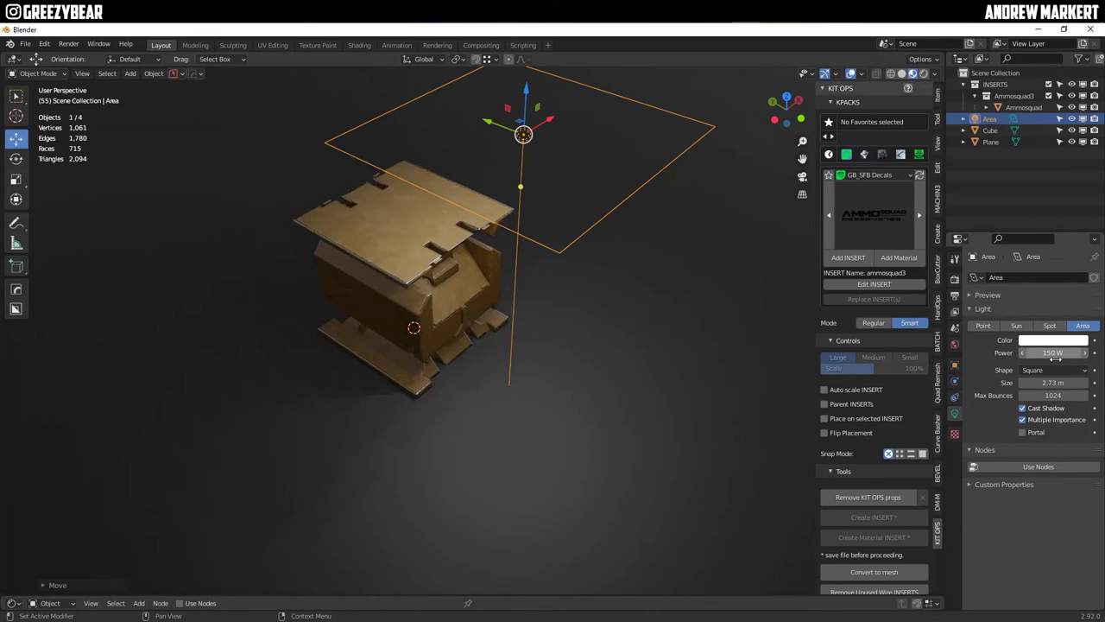
middle_click_drag(387, 325, 380, 273)
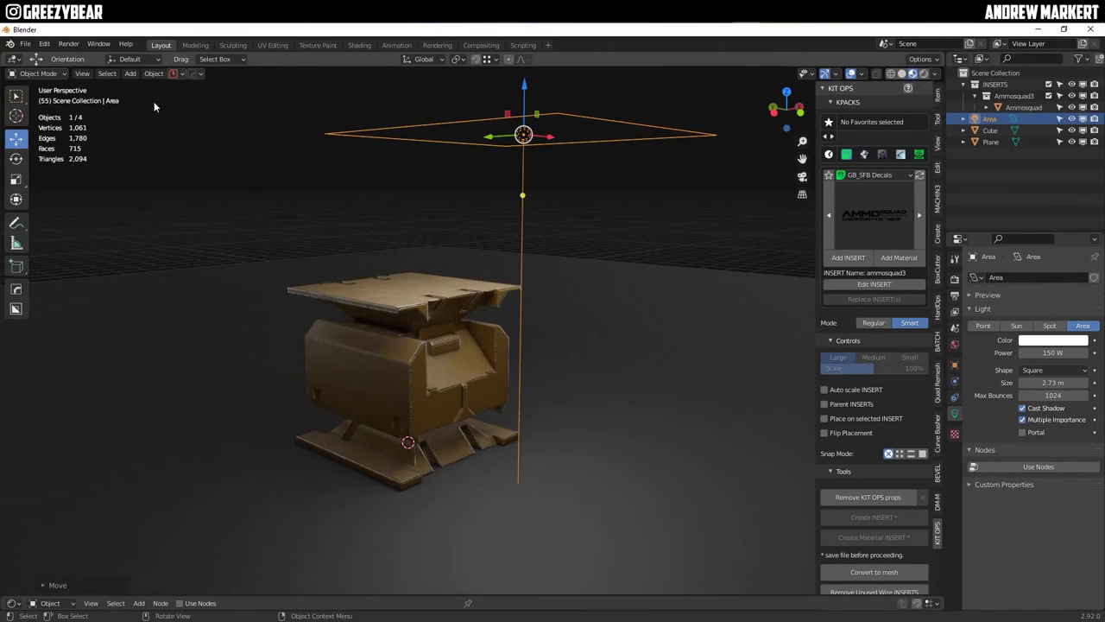
Add a point light, move it out beside the model just above the ground plane, and increase its power.
left_click(130, 73)
left_click(240, 229)
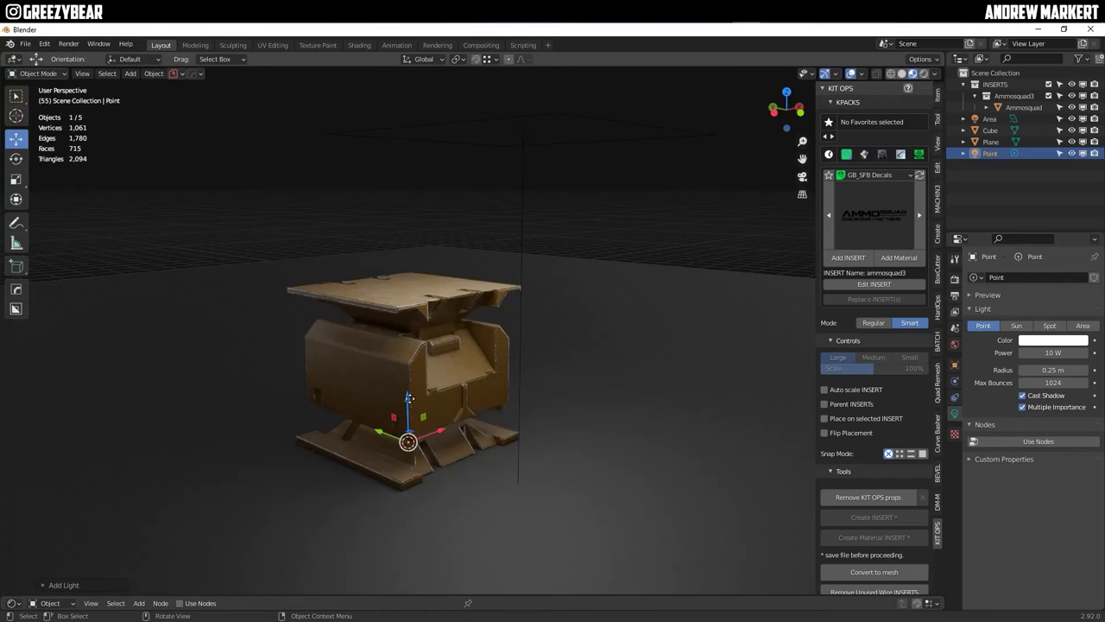
left_click_drag(437, 378, 200, 454)
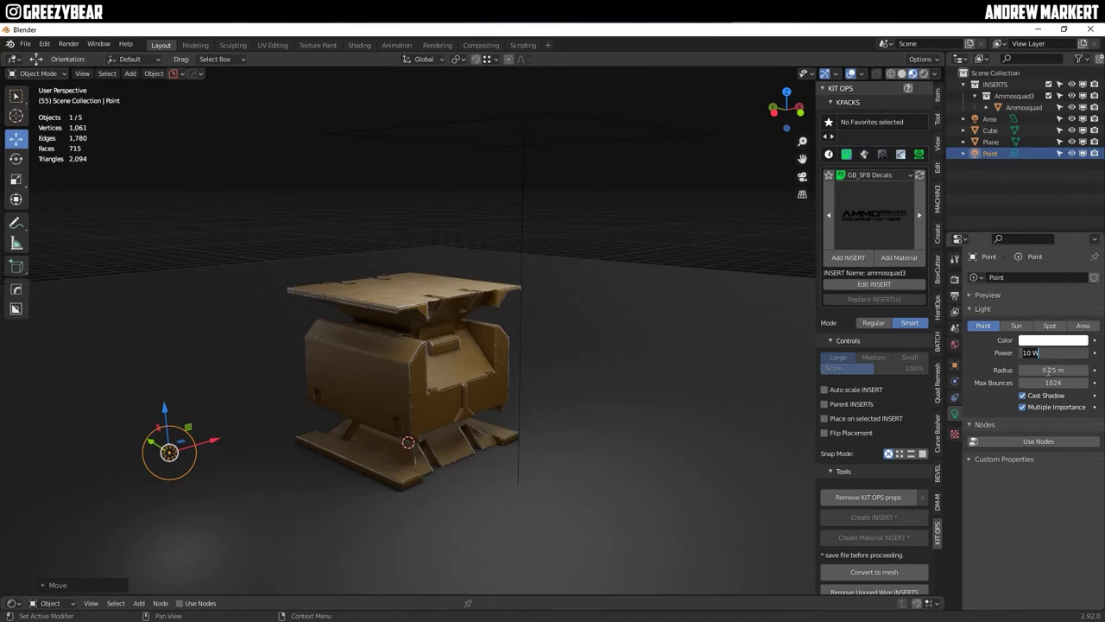
key("Return")
middle_click_drag(406, 276, 420, 387)
Assign the existing sy_dark_matte_SMR material to the ground plane and deselect it.
left_click(691, 404)
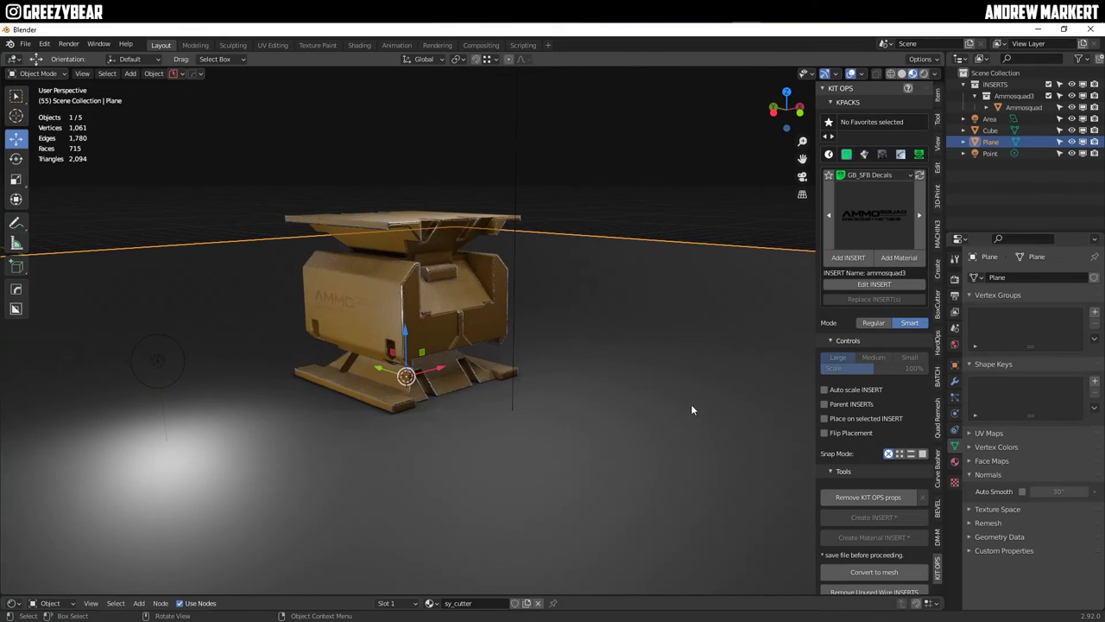
left_click(954, 461)
left_click(974, 315)
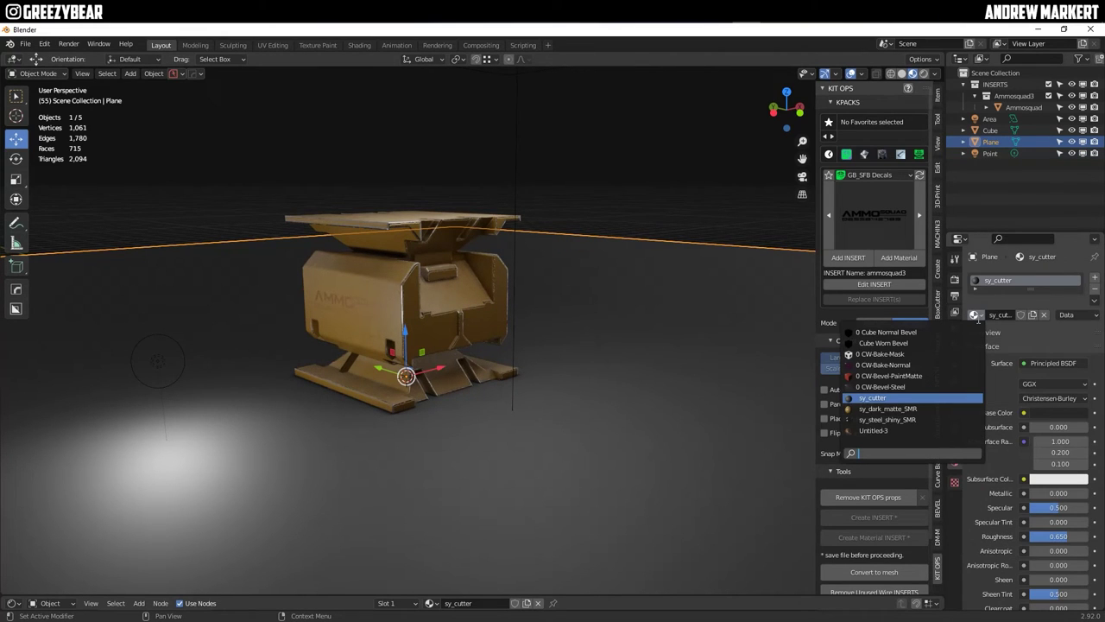
left_click(913, 408)
left_click(575, 158)
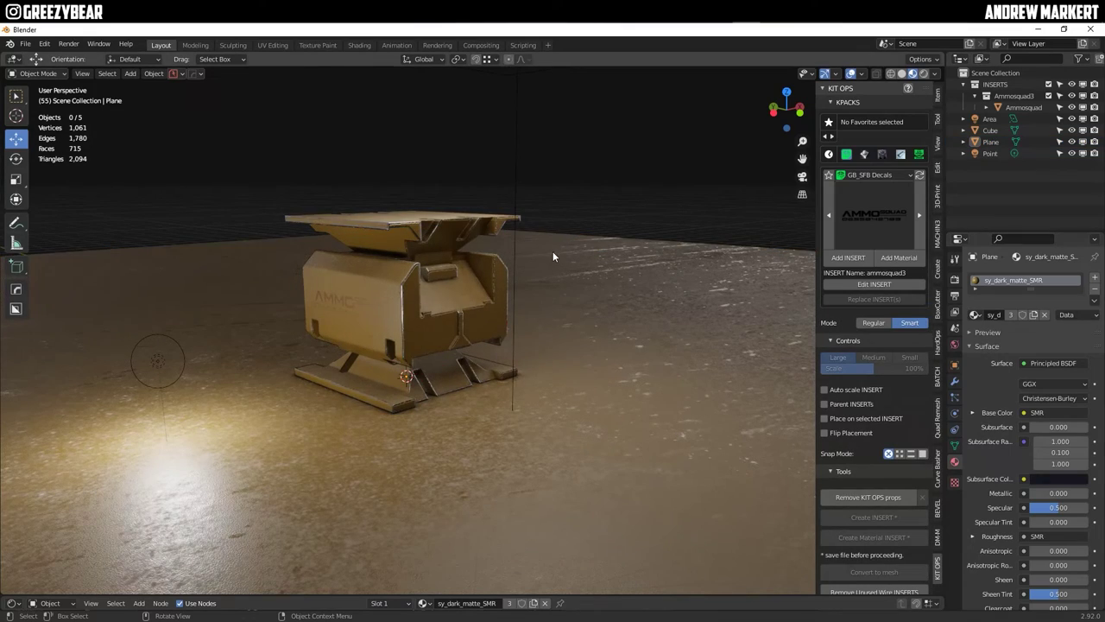
Add a camera and align it to a low view facing the model's decal side.
middle_click_drag(570, 314, 516, 383)
left_click(131, 73)
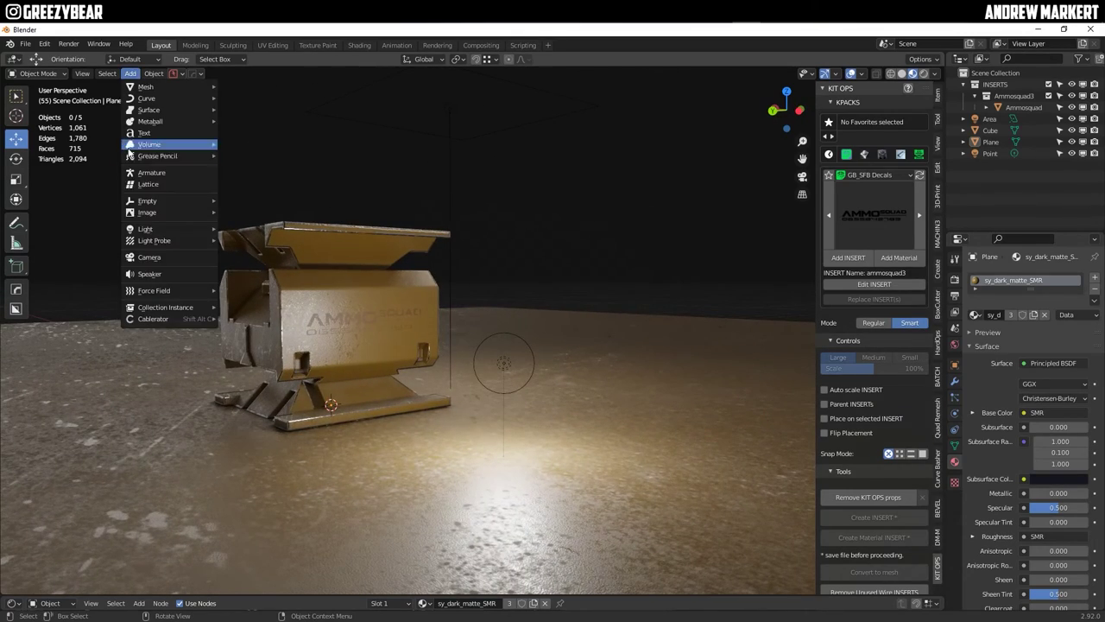
left_click(141, 256)
key("ctrl+alt+KP_0")
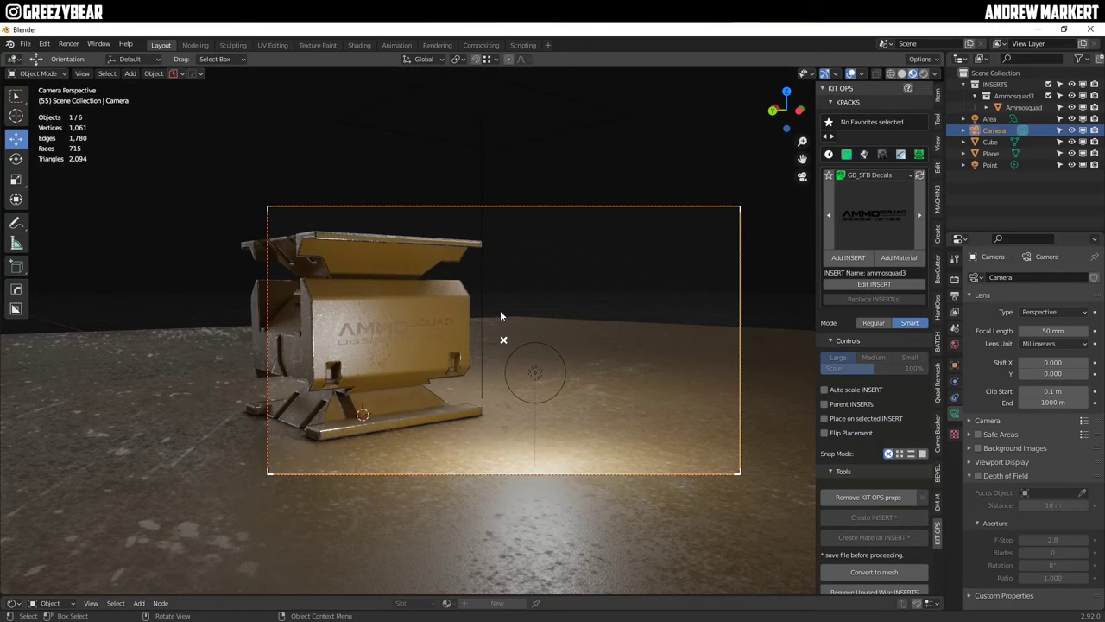
middle_click_drag(407, 341, 370, 324, "shift")
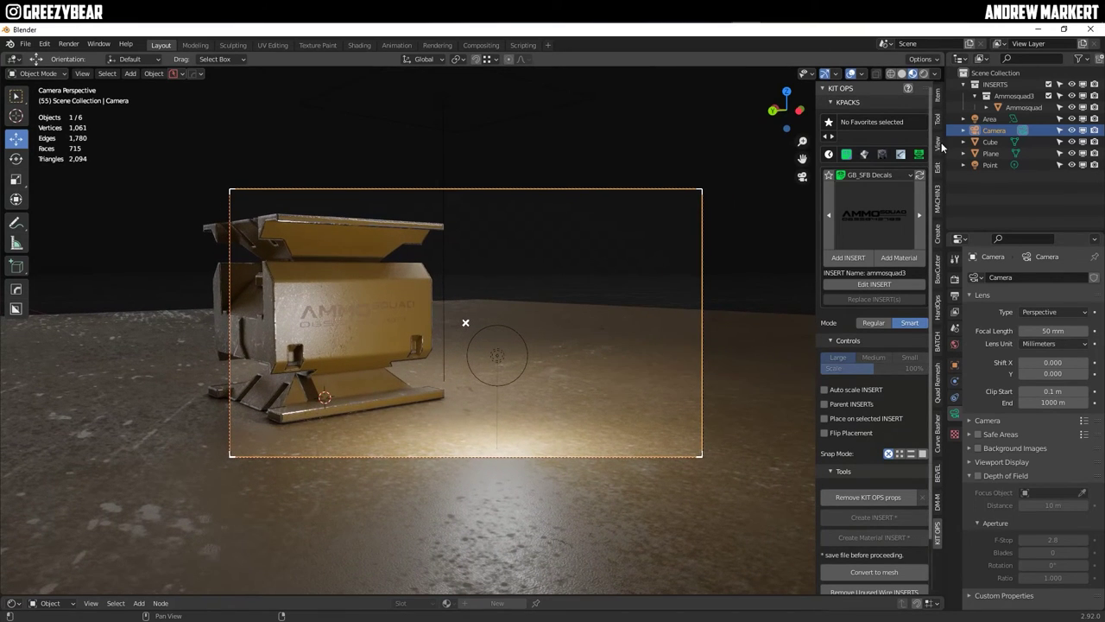
Lock the camera to the view and reframe it on the model from a raised three-quarter angle.
left_click(938, 144)
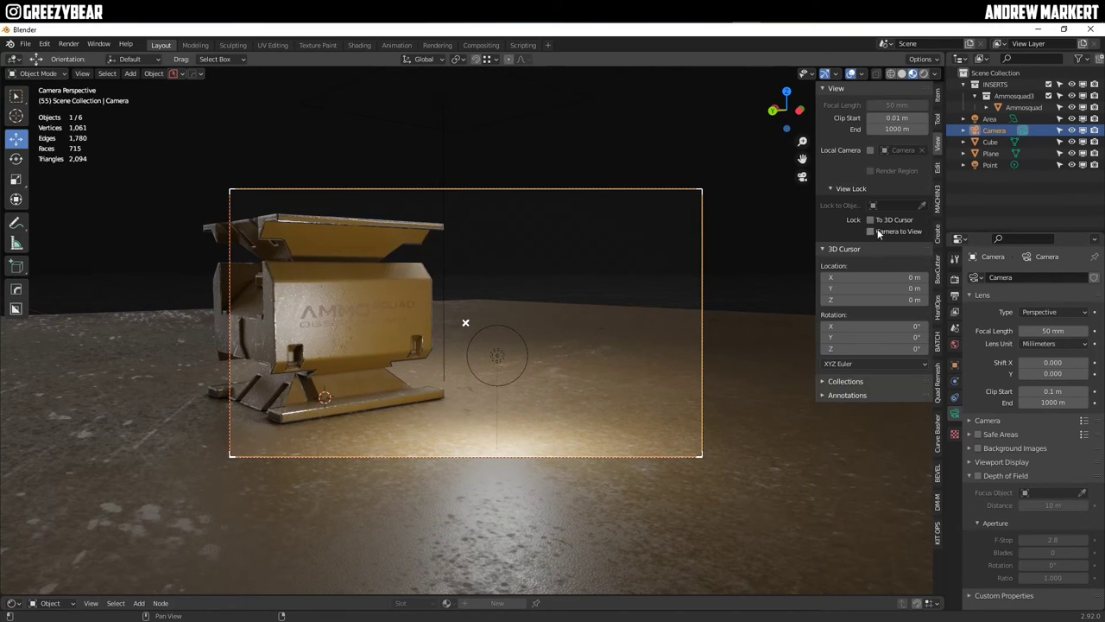
left_click(364, 335)
middle_click_drag(373, 335, 484, 397)
left_click(475, 334)
key("alt+a")
scroll(463, 328, "up", 5)
scroll(555, 268, "down", 6)
scroll(484, 398, "up", 2)
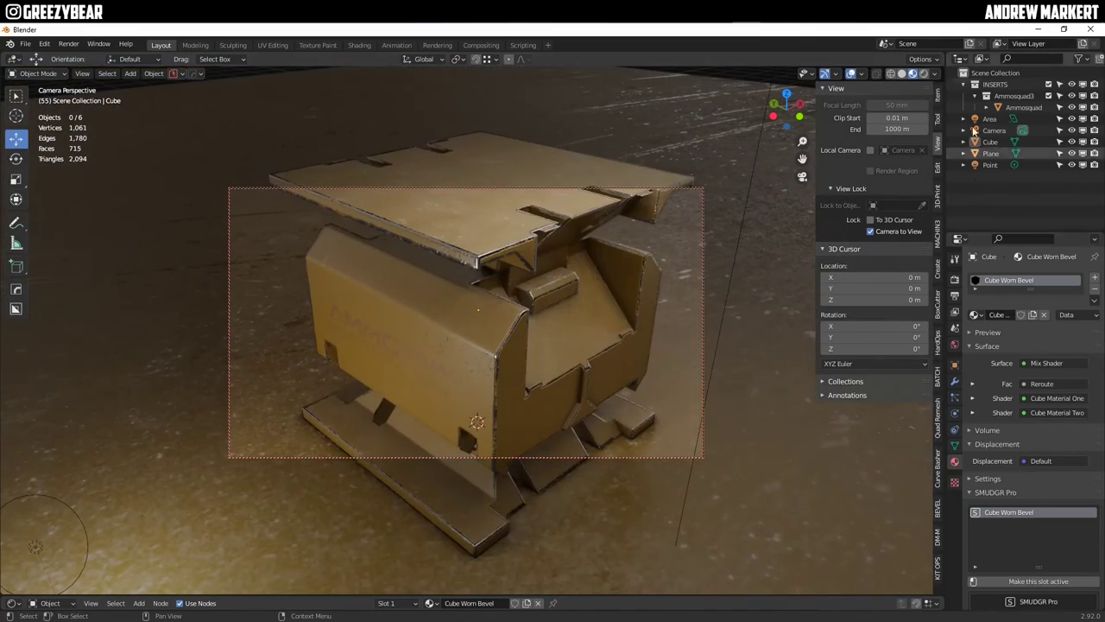
Set the camera's focal length to 110 mm and pull it back to keep the model framed.
left_click(993, 130)
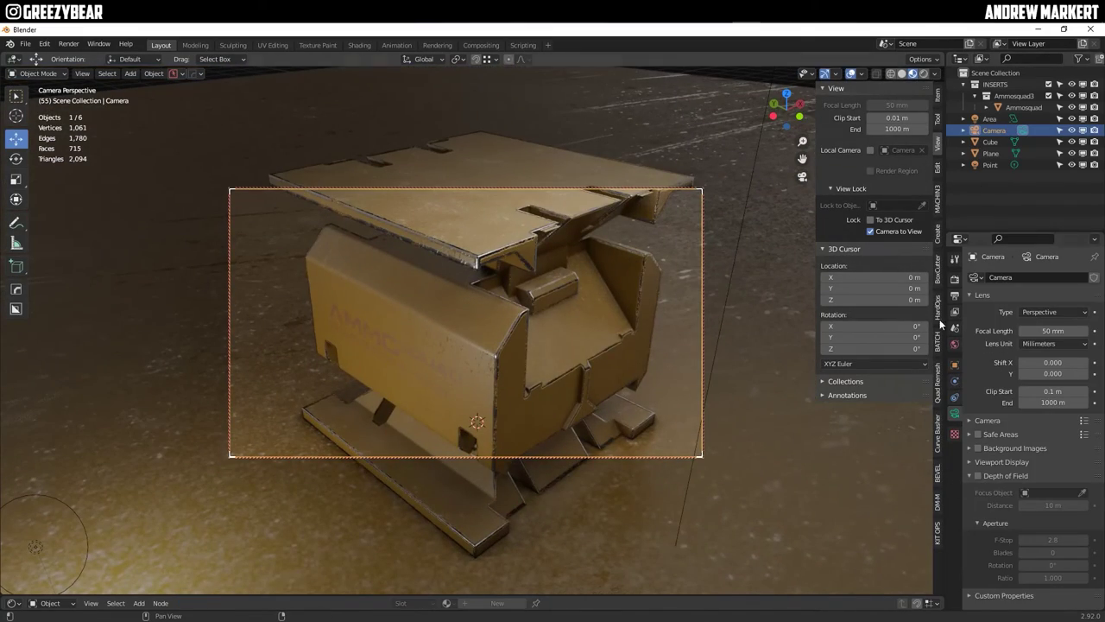
left_click_drag(1024, 332, 1041, 334)
middle_click_drag(488, 328, 456, 321, "ctrl")
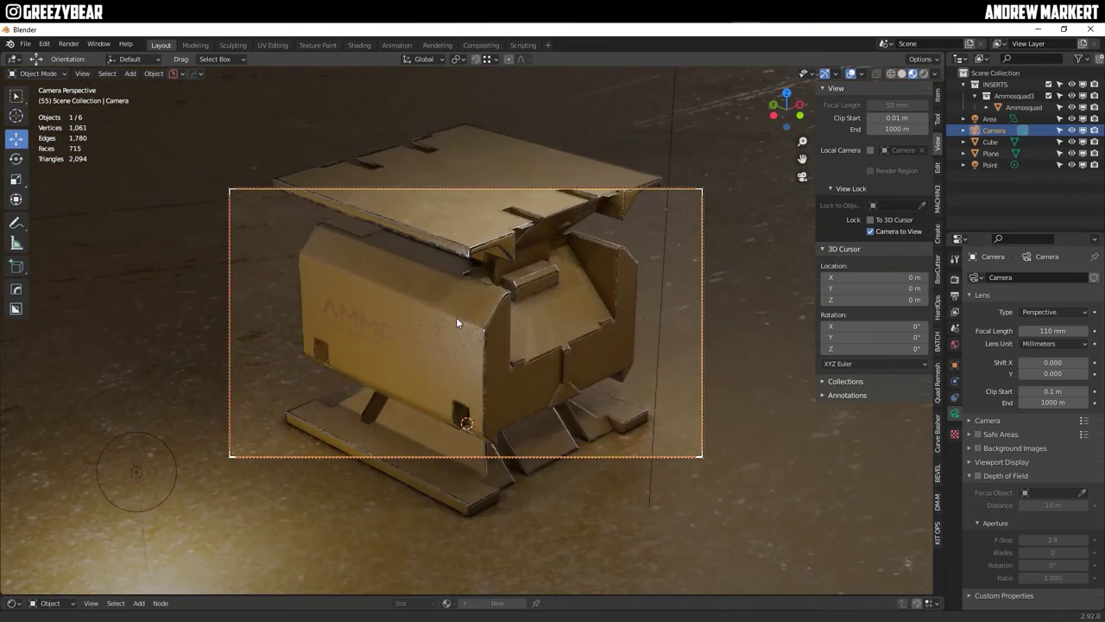
Raise the point light and move it farther from the model, and set the area light's power to 250 W.
left_click(131, 429)
left_click_drag(130, 429, 118, 348)
left_click_drag(105, 394, 65, 371)
left_click(658, 406)
left_click_drag(1052, 353, 1079, 352)
Unlock the camera from the view, then move the area light farther to the side, aim it at the model and deselect it.
left_click(870, 232)
scroll(540, 180, "down", 5)
left_click_drag(540, 179, 605, 191)
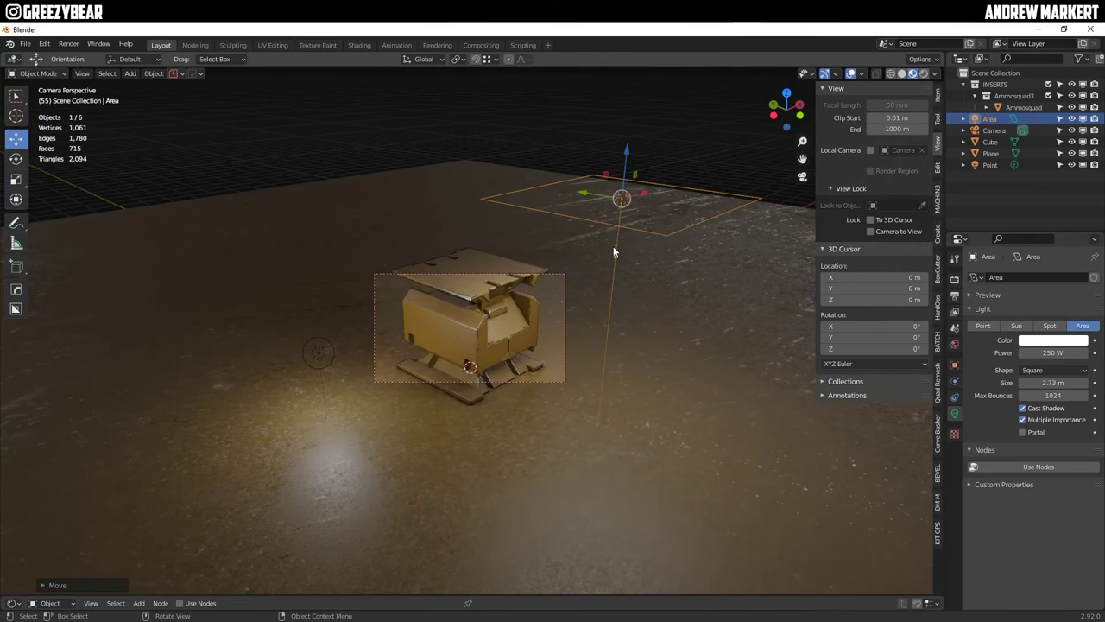
left_click_drag(615, 251, 485, 326)
key("alt+a")
Set the Cycles render samples to 800, render the camera view and fit the whole render in the window.
scroll(479, 330, "up", 5)
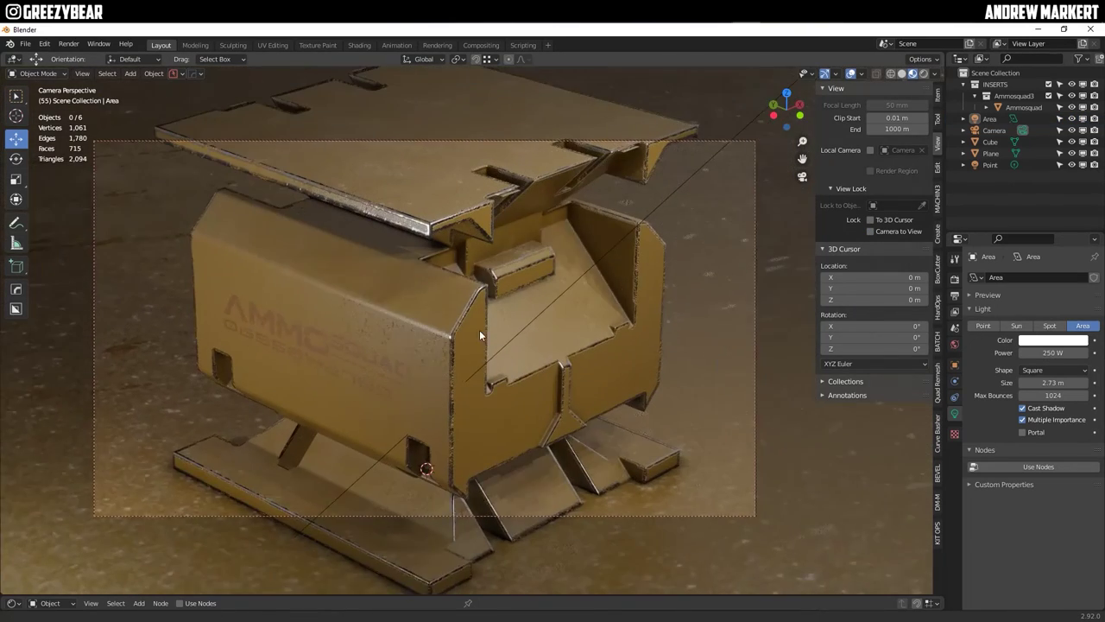
left_click(954, 296)
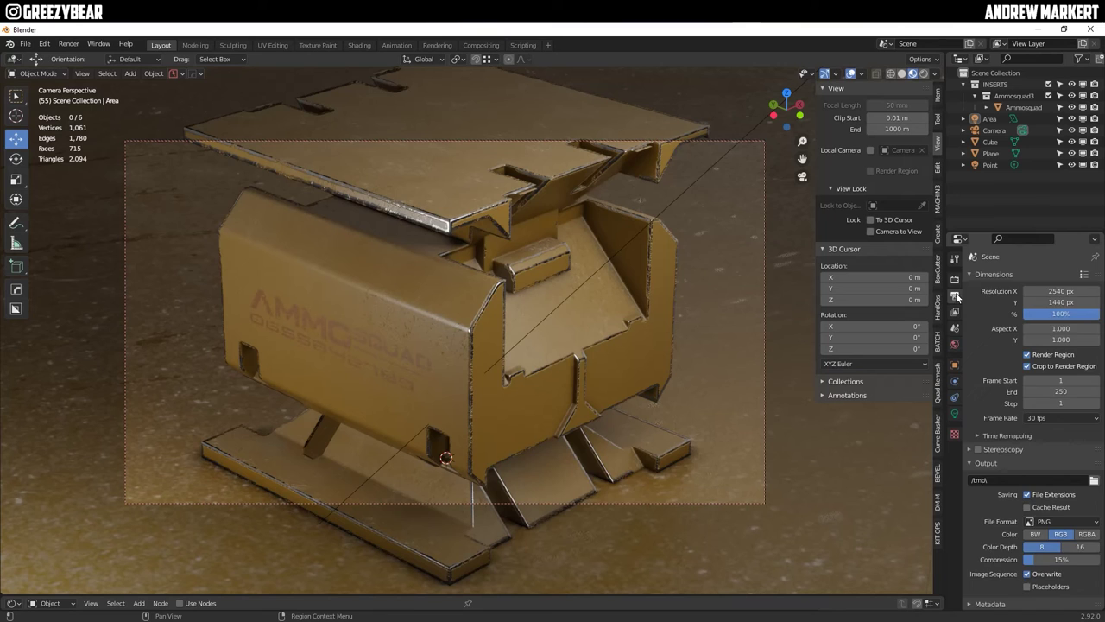
left_click(955, 280)
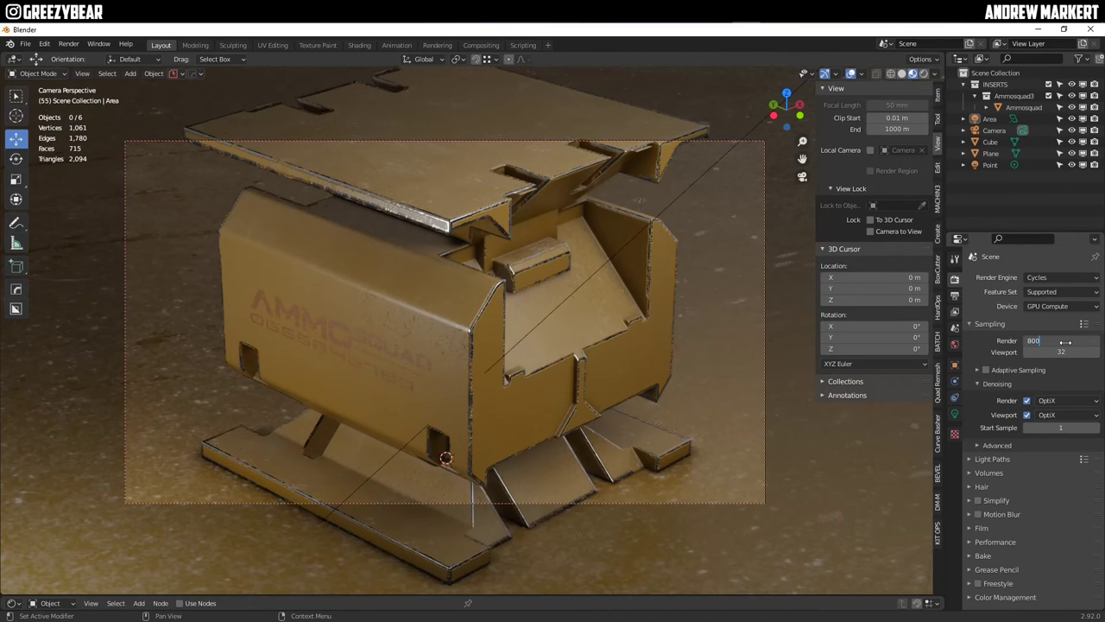
key("Return")
key("F12")
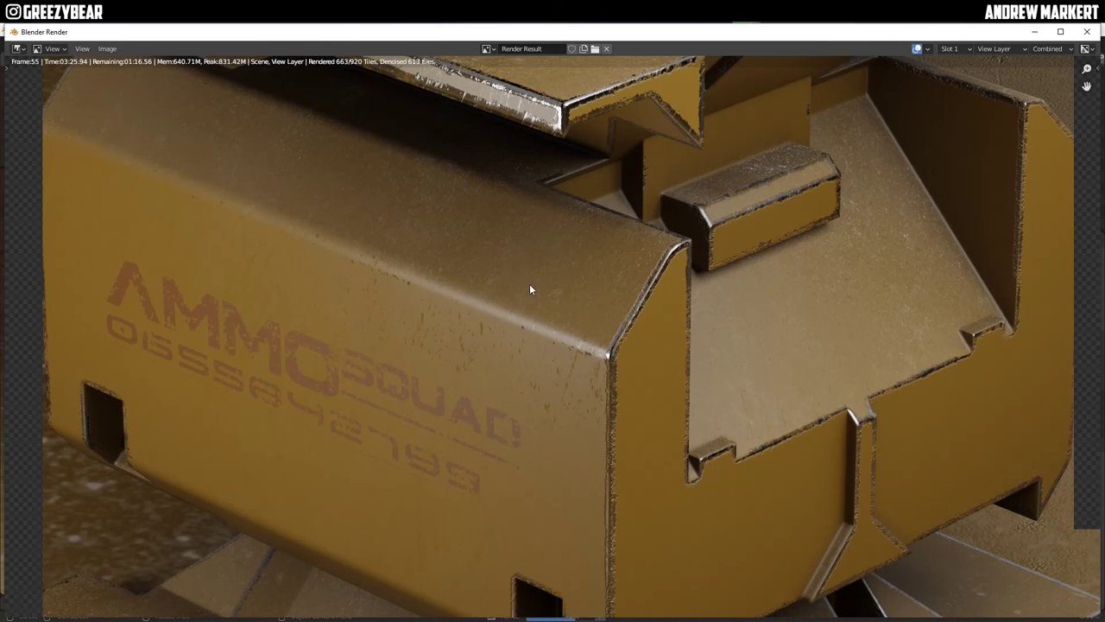
key("Home")
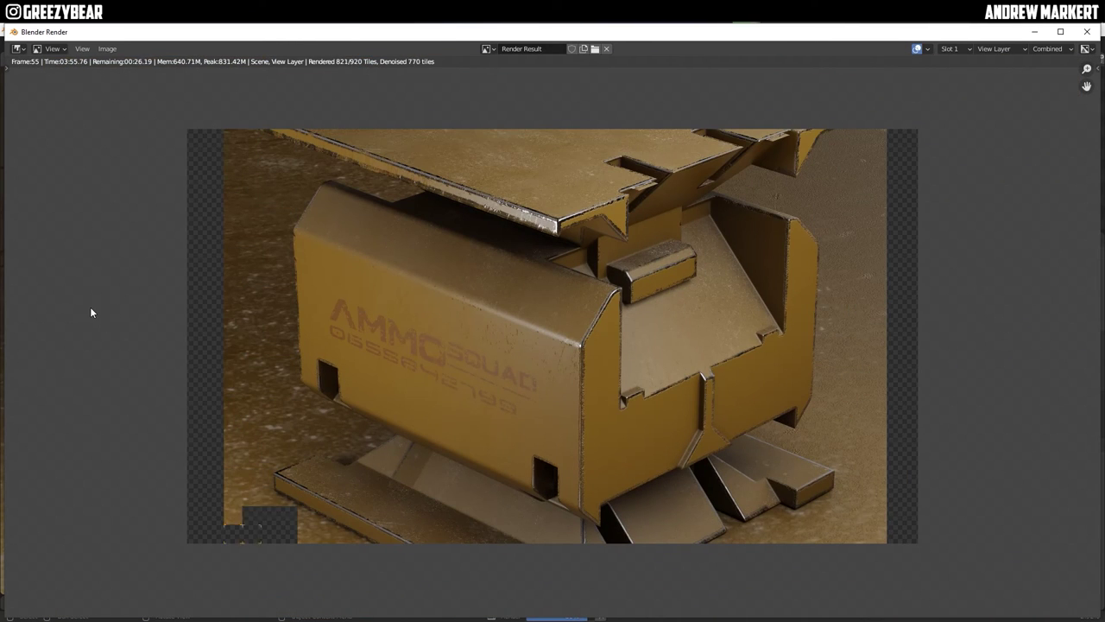